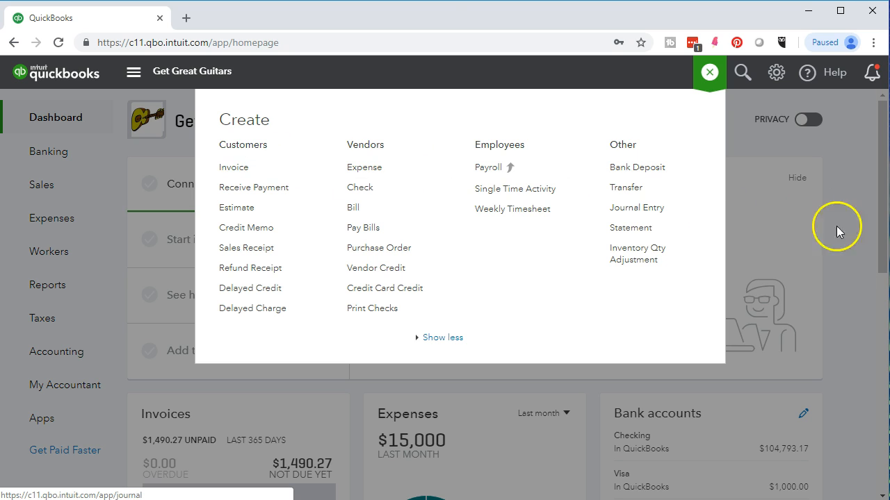
Step: Start a new invoice from the list of all sales transactions
{"action": "left_click", "coordinate": [859, 237]}
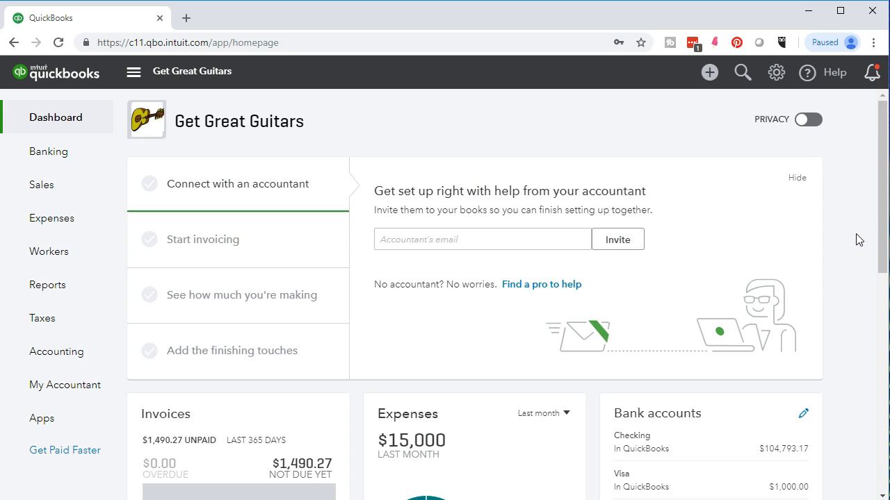
{"action": "left_click", "coordinate": [50, 194]}
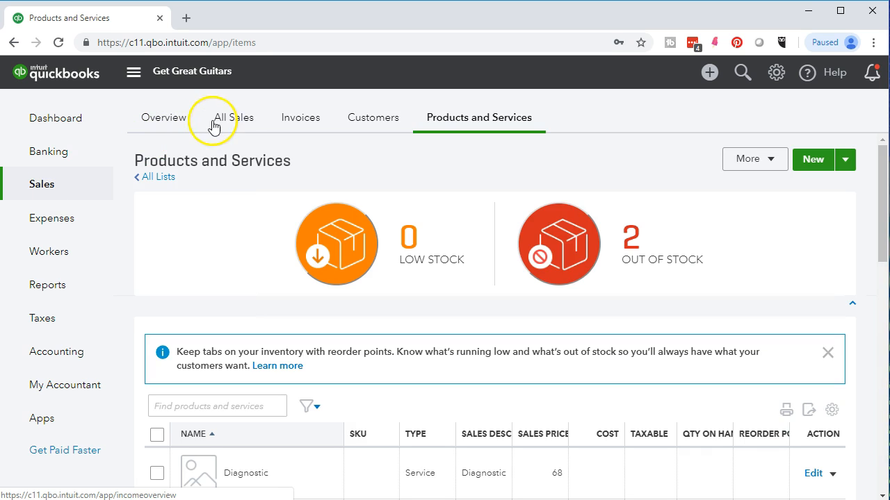
{"action": "left_click", "coordinate": [236, 120]}
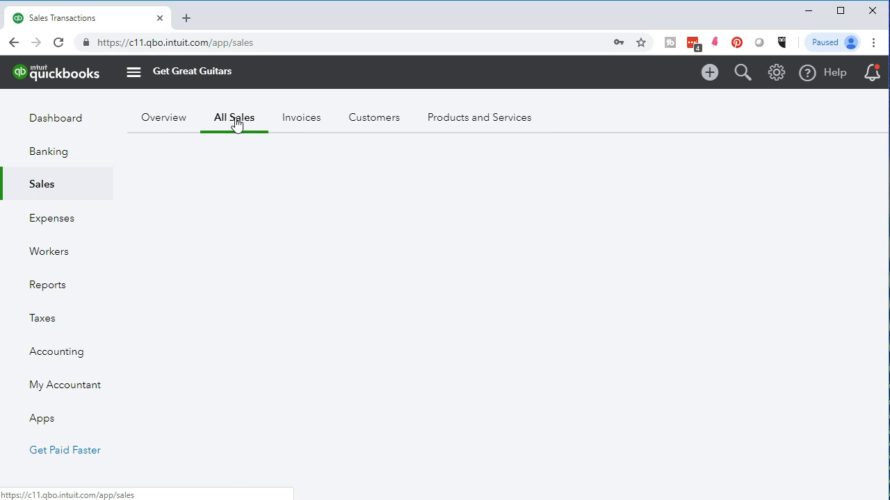
{"action": "scroll", "coordinate": [251, 325], "scroll_direction": "down", "scroll_amount": 2}
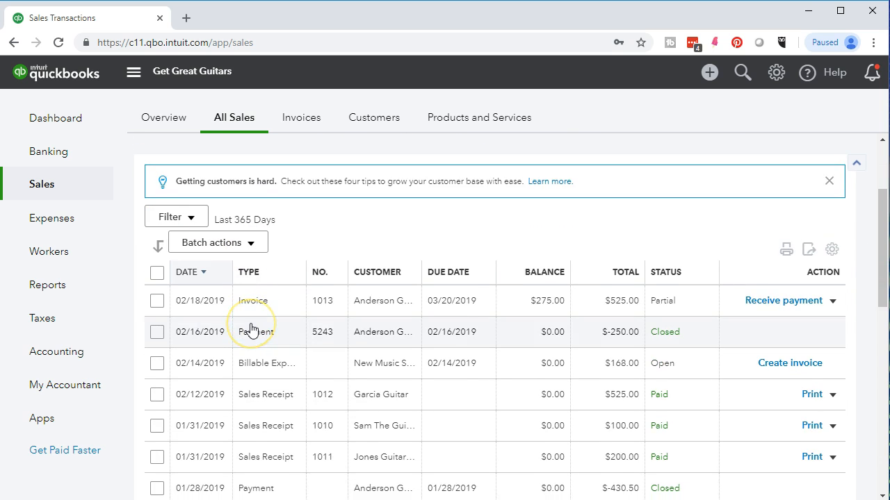
{"action": "scroll", "coordinate": [251, 329], "scroll_direction": "up", "scroll_amount": 2}
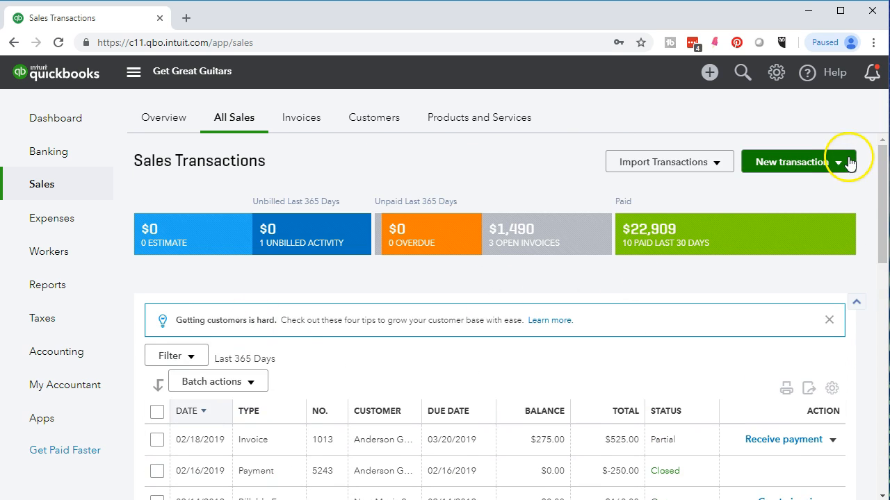
{"action": "left_click", "coordinate": [843, 167]}
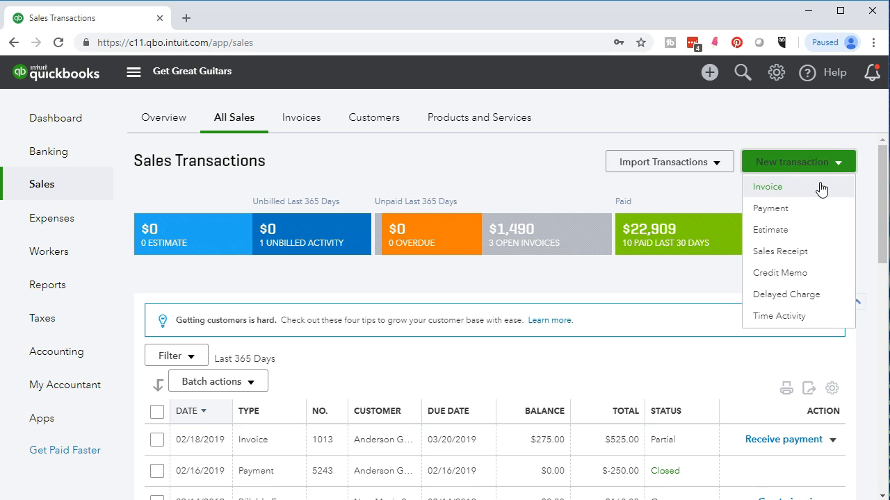
{"action": "left_click", "coordinate": [817, 189]}
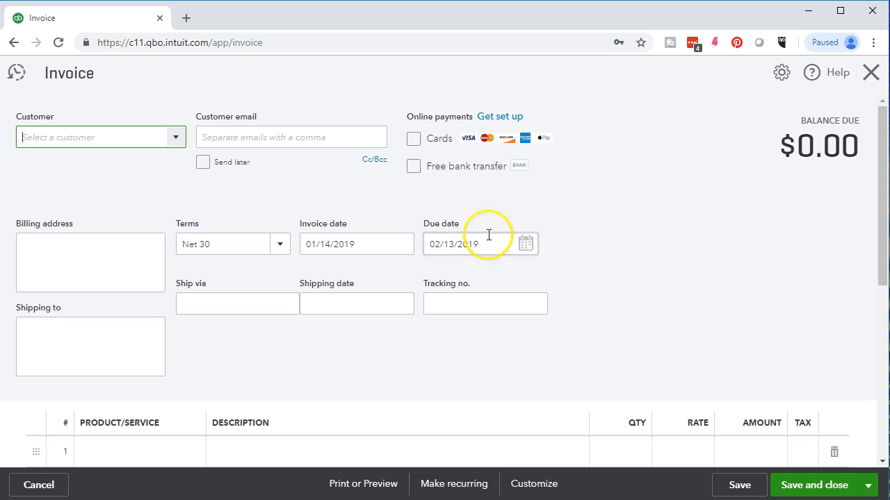
Step: Select Music Stuff Store as the invoice's customer and set the invoice date to 02/19/2019
{"action": "left_click", "coordinate": [176, 138]}
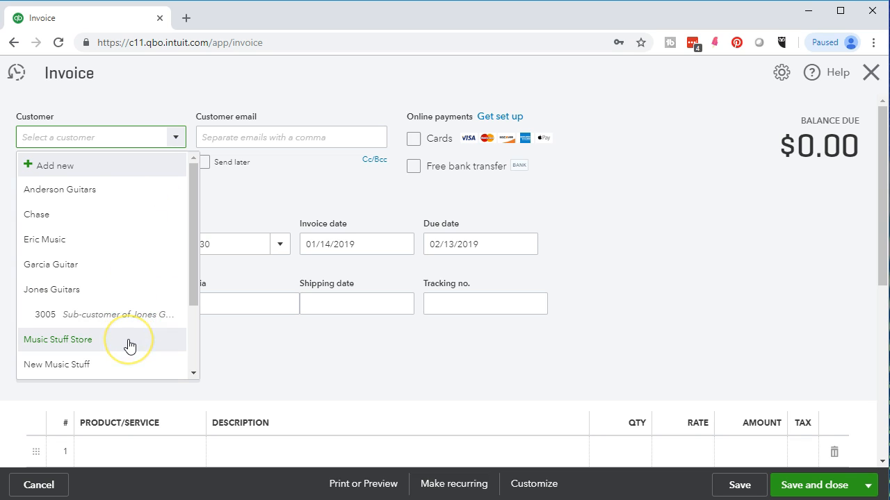
{"action": "type", "text": "Mus"}
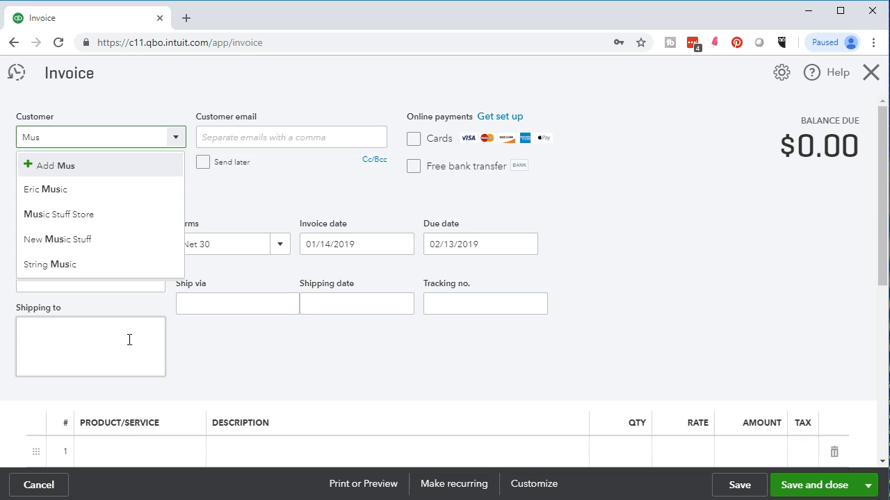
{"action": "left_click", "coordinate": [67, 220]}
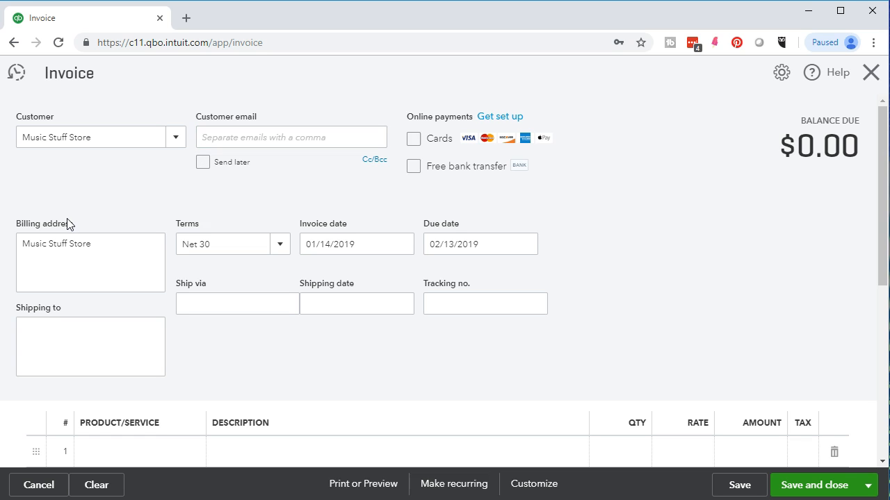
{"action": "left_click", "coordinate": [330, 245]}
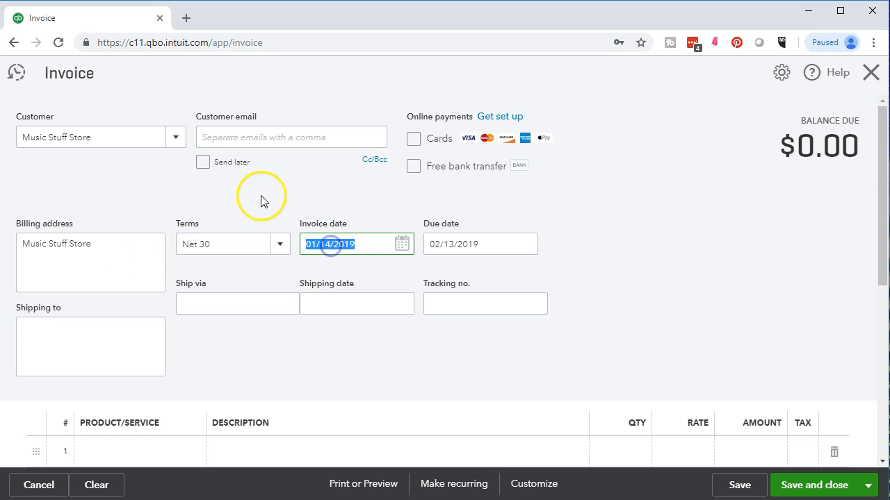
{"action": "type", "text": "021919"}
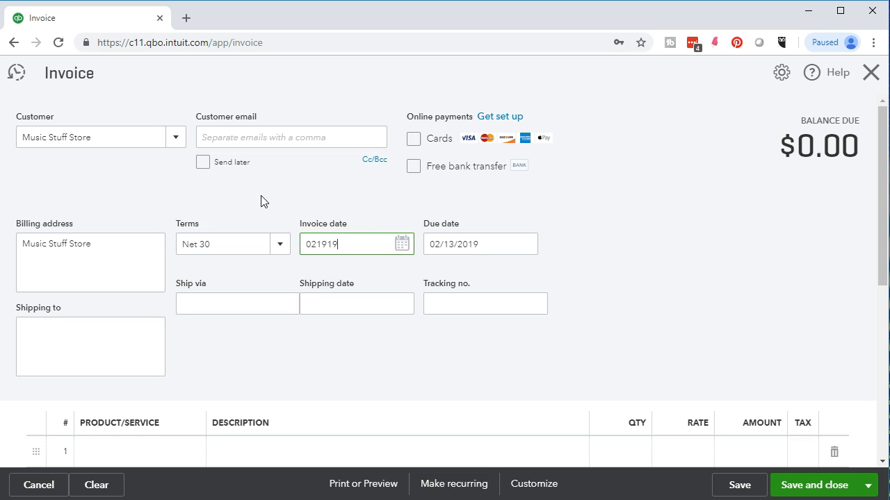
{"action": "key", "text": "Tab"}
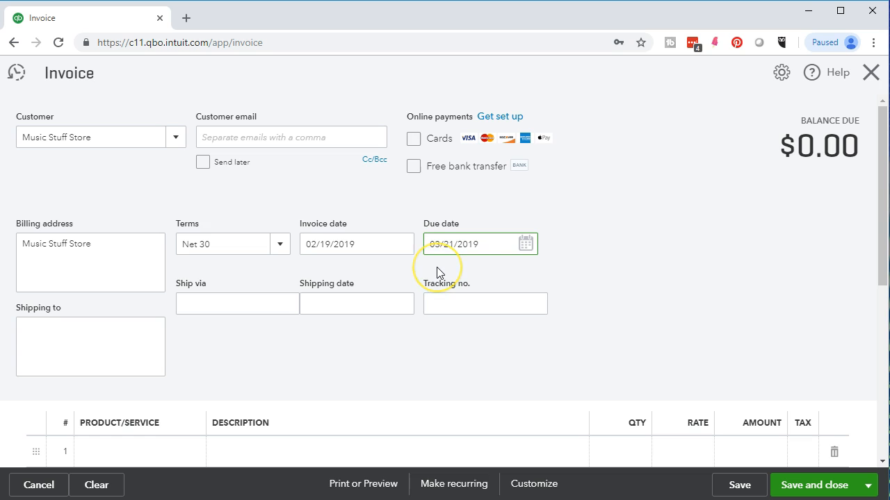
{"action": "left_click", "coordinate": [412, 320]}
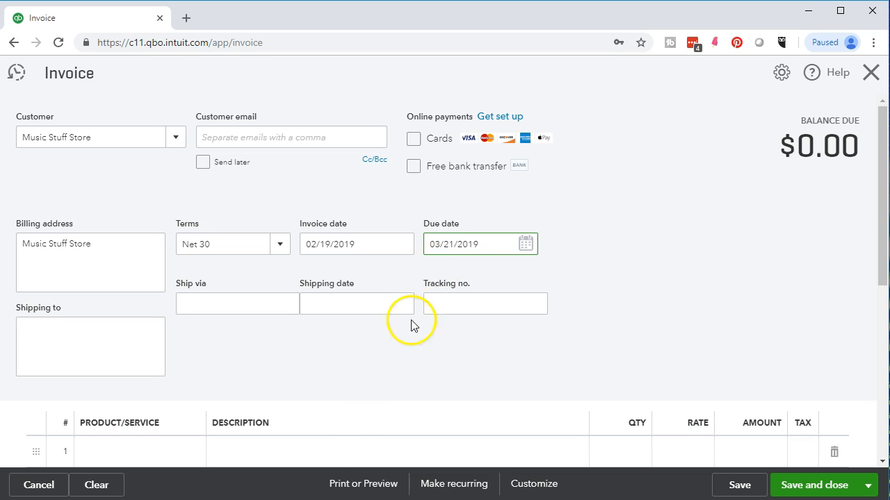
Step: Add the EpiStand product as the first invoice line, accepting quantity 1 and rate 600
{"action": "scroll", "coordinate": [174, 371], "scroll_direction": "down", "scroll_amount": 2}
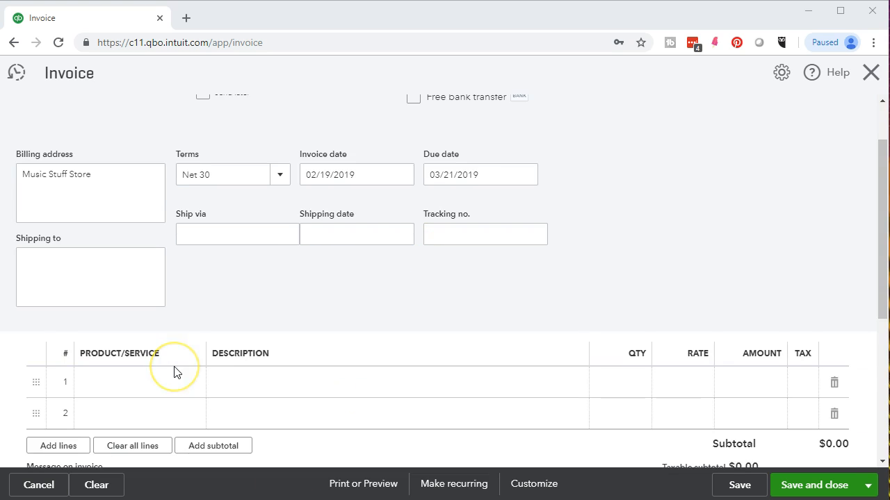
{"action": "left_click", "coordinate": [121, 315]}
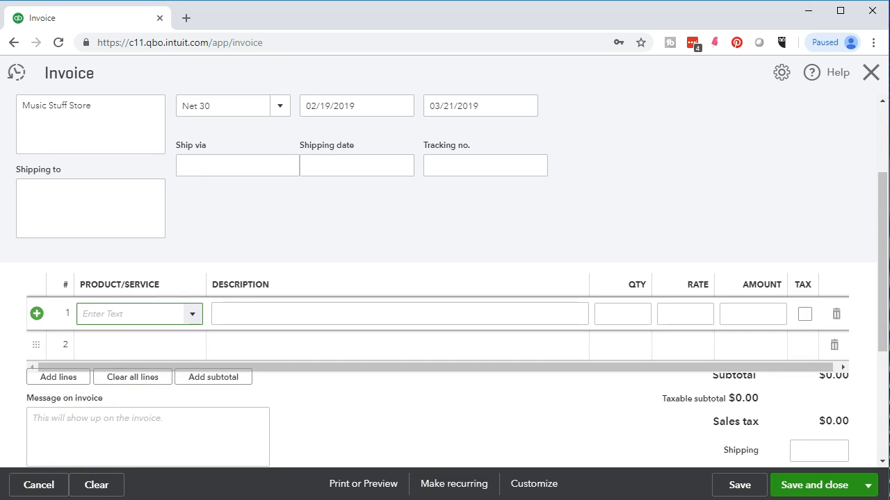
{"action": "left_click", "coordinate": [121, 315]}
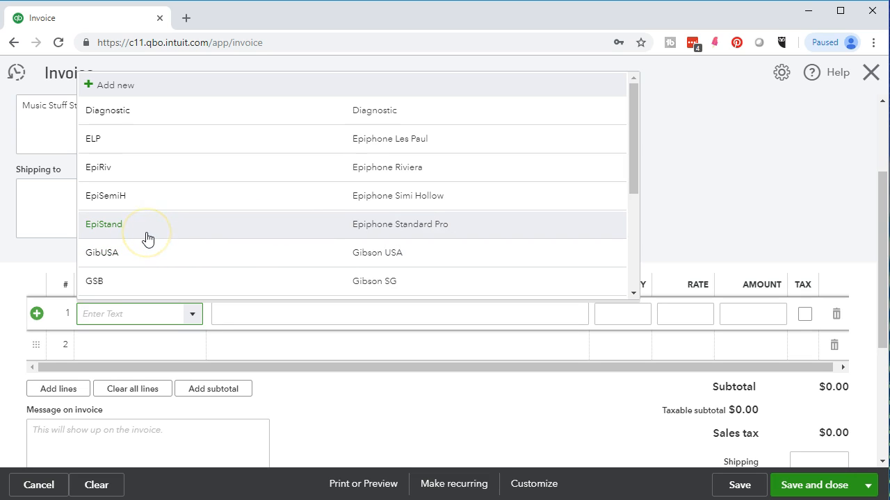
{"action": "type", "text": "EpiSemiH"}
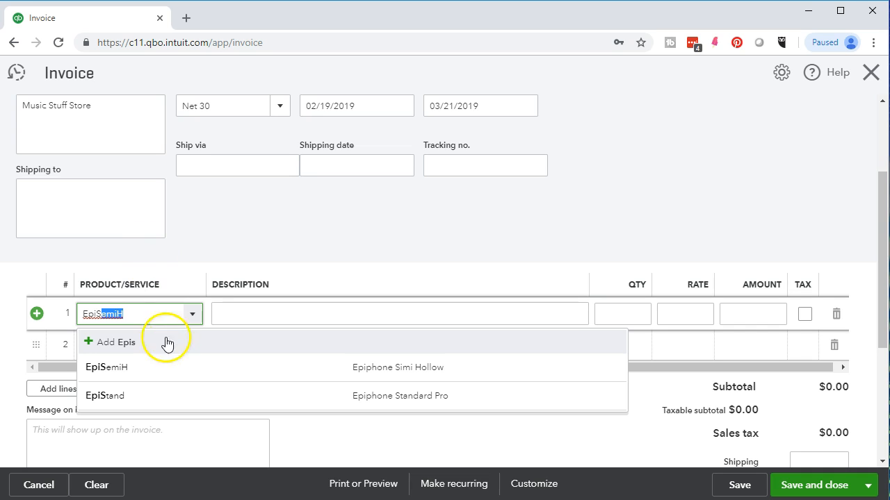
{"action": "left_click", "coordinate": [156, 403]}
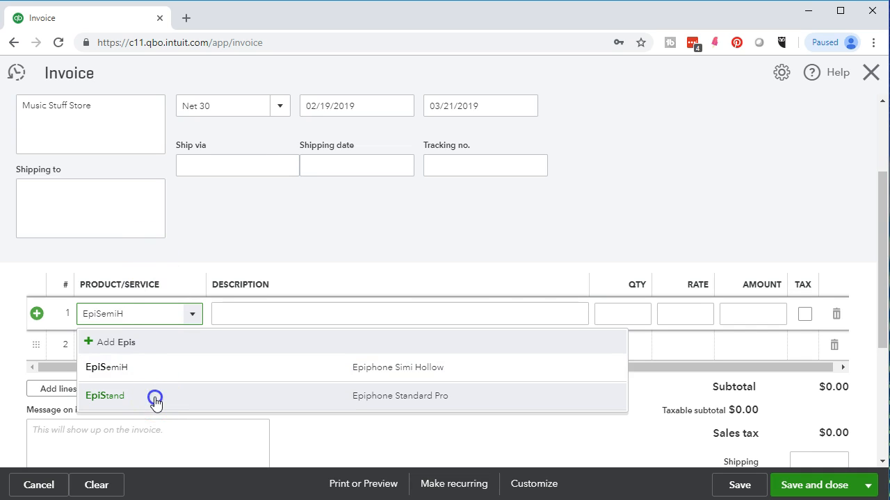
{"action": "key", "text": "Tab"}
{"action": "key", "text": "Tab"}
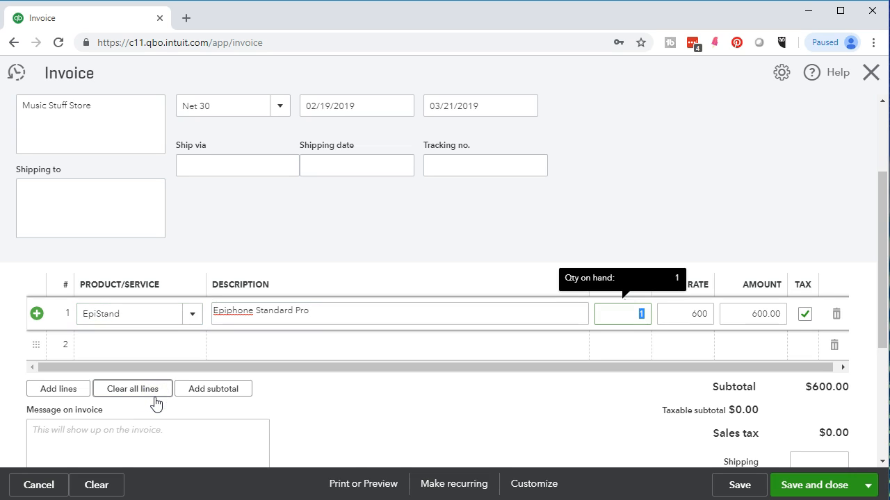
{"action": "key", "text": "Tab"}
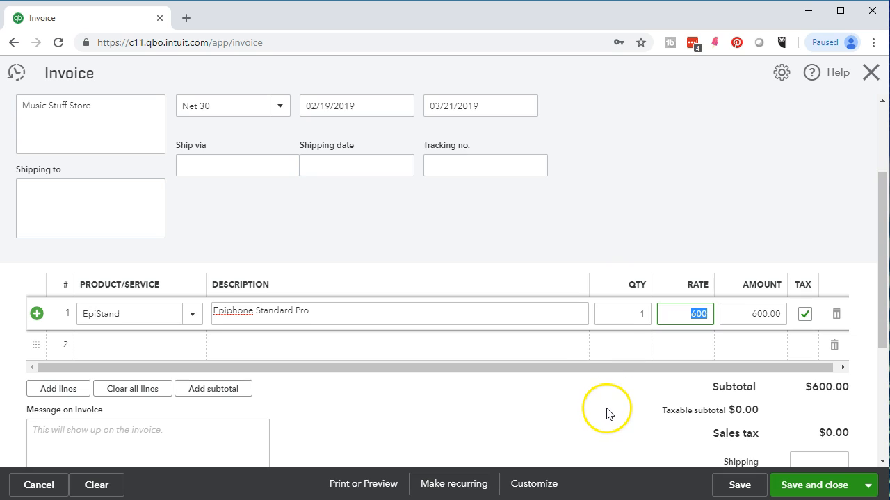
{"action": "scroll", "coordinate": [601, 408], "scroll_direction": "down", "scroll_amount": 1}
{"action": "left_click", "coordinate": [590, 390]}
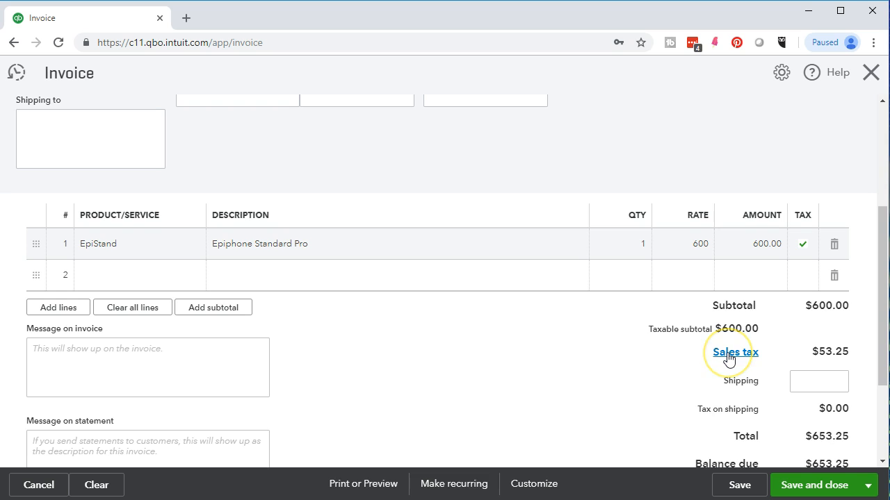
Step: Override the invoice's sales tax with a 5% rate, giving Other as the reason
{"action": "left_click", "coordinate": [727, 353]}
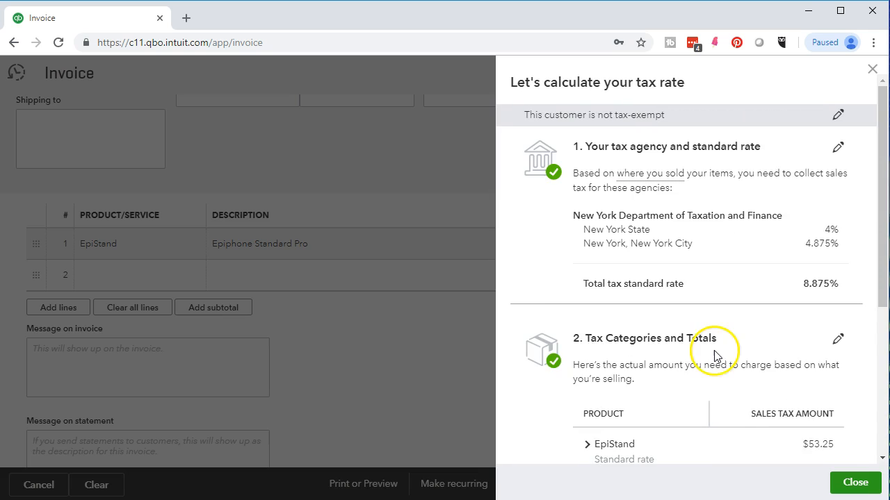
{"action": "scroll", "coordinate": [728, 357], "scroll_direction": "down", "scroll_amount": 4}
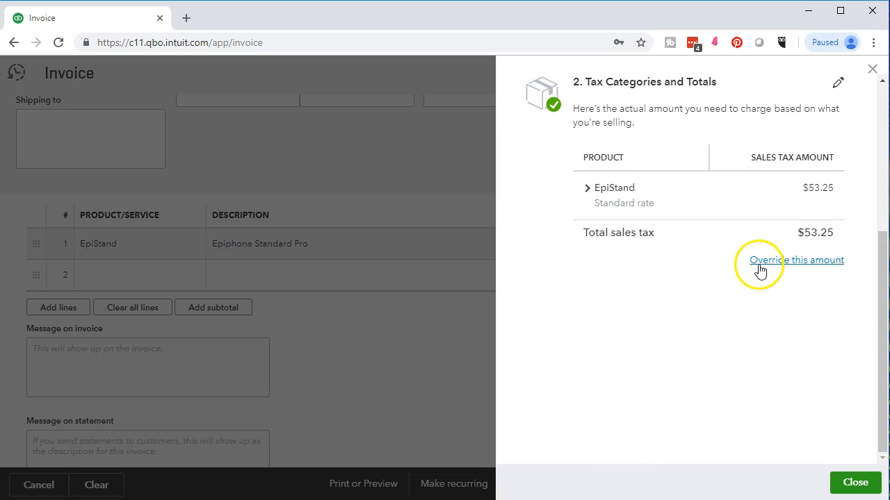
{"action": "left_click", "coordinate": [760, 263]}
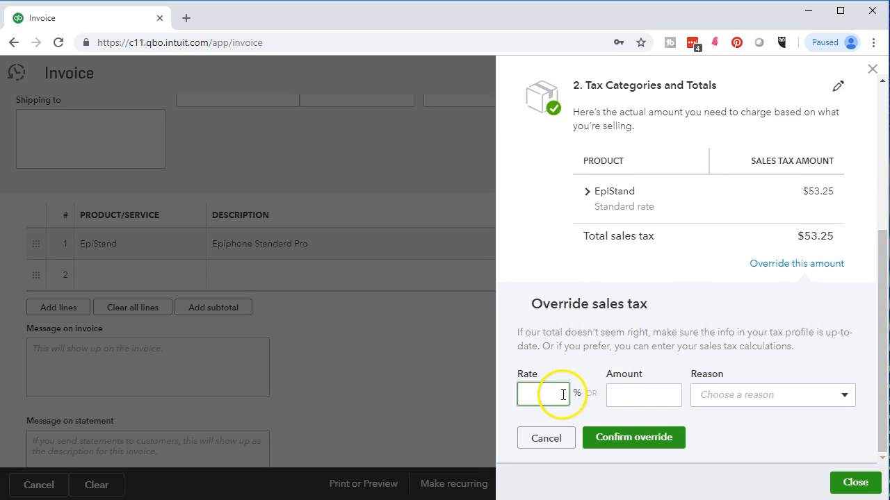
{"action": "type", "text": "5"}
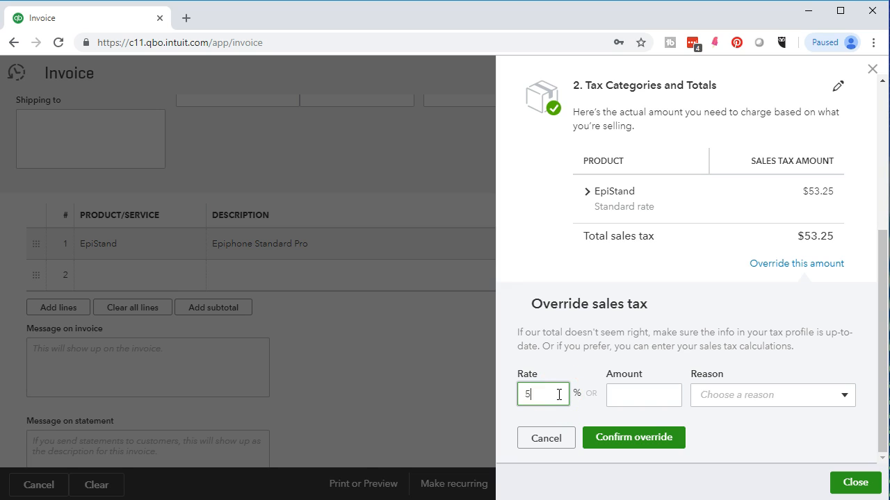
{"action": "left_click", "coordinate": [622, 446]}
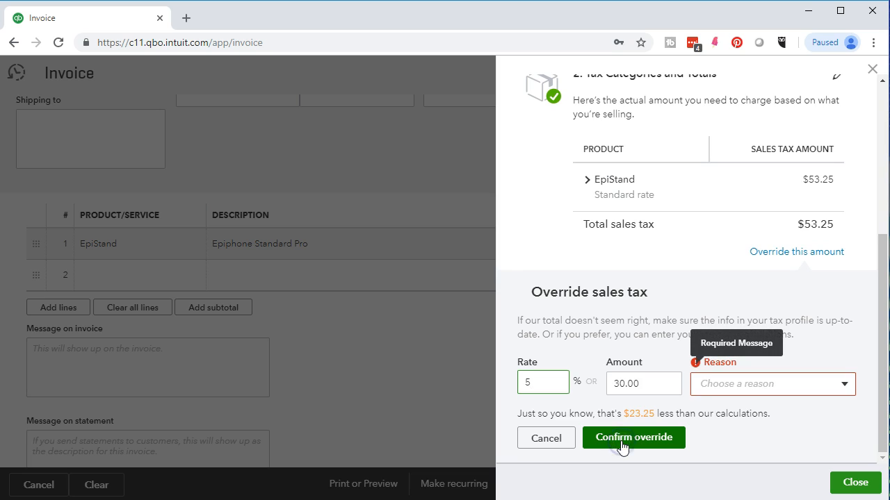
{"action": "left_click", "coordinate": [707, 386]}
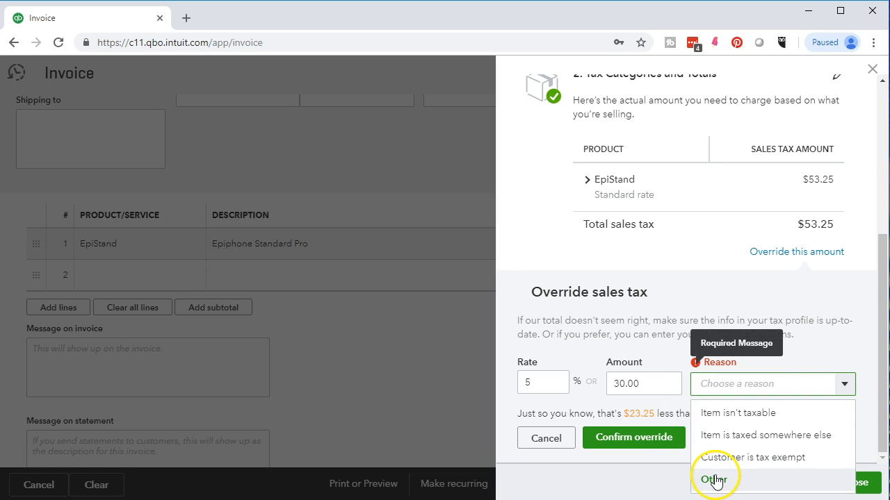
{"action": "left_click", "coordinate": [715, 480]}
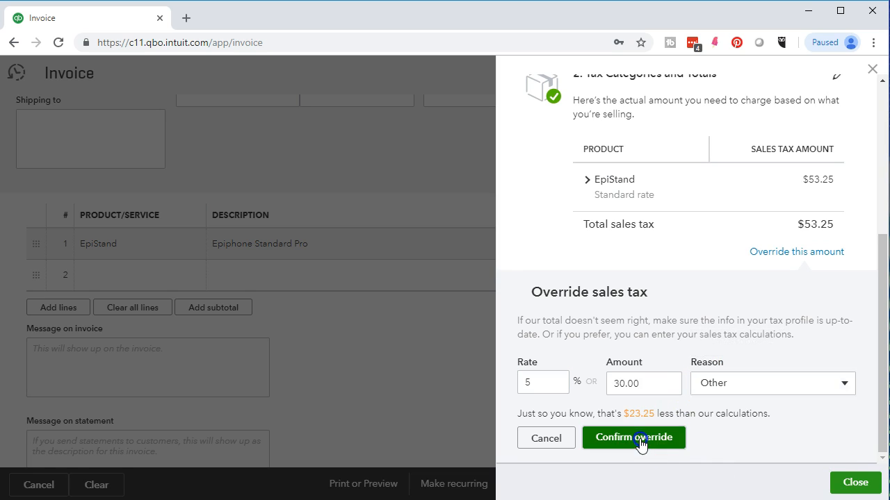
{"action": "left_click", "coordinate": [639, 444]}
{"action": "left_click", "coordinate": [853, 482]}
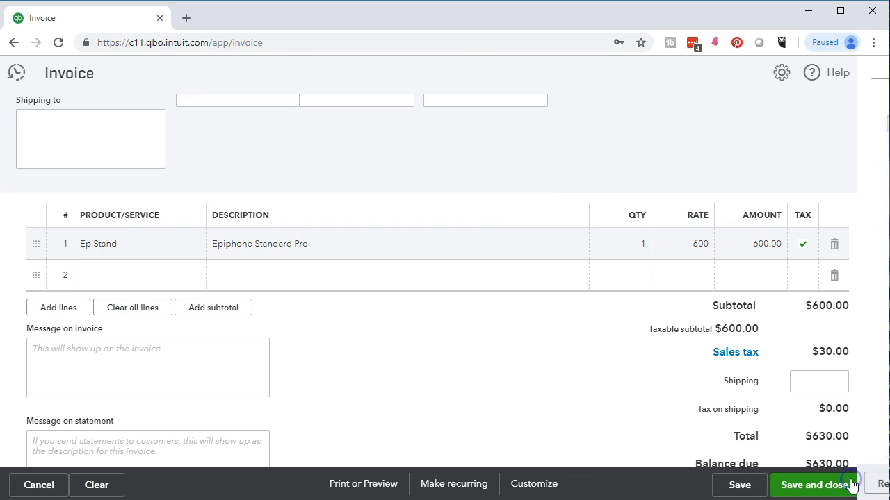
Step: Review the invoice from header to totals, save it and start another new invoice
{"action": "scroll", "coordinate": [290, 417], "scroll_direction": "up", "scroll_amount": 3}
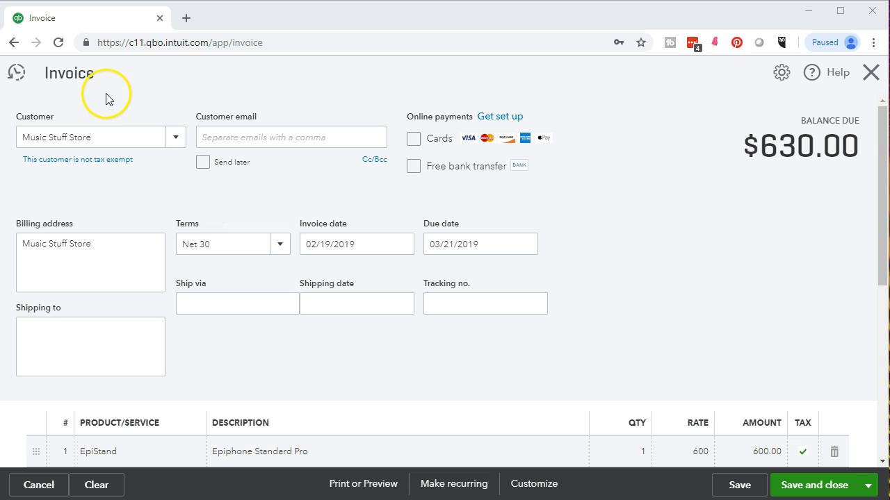
{"action": "scroll", "coordinate": [464, 363], "scroll_direction": "down", "scroll_amount": 4}
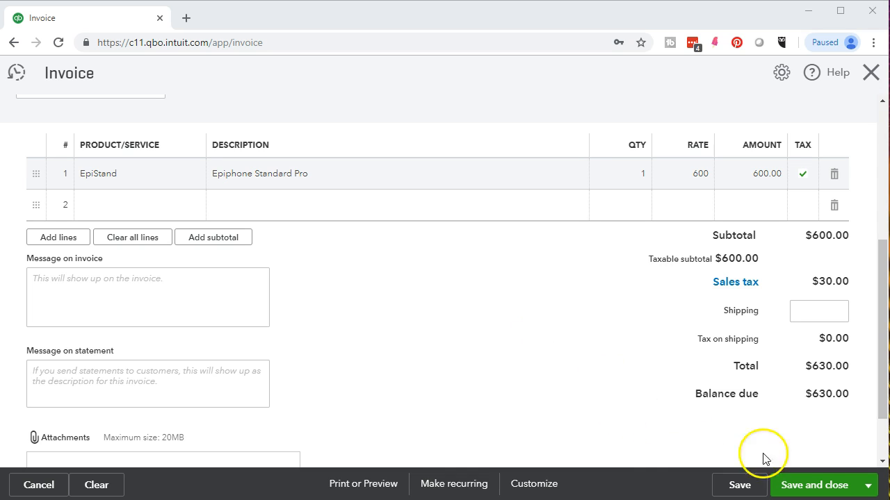
{"action": "left_click", "coordinate": [866, 489]}
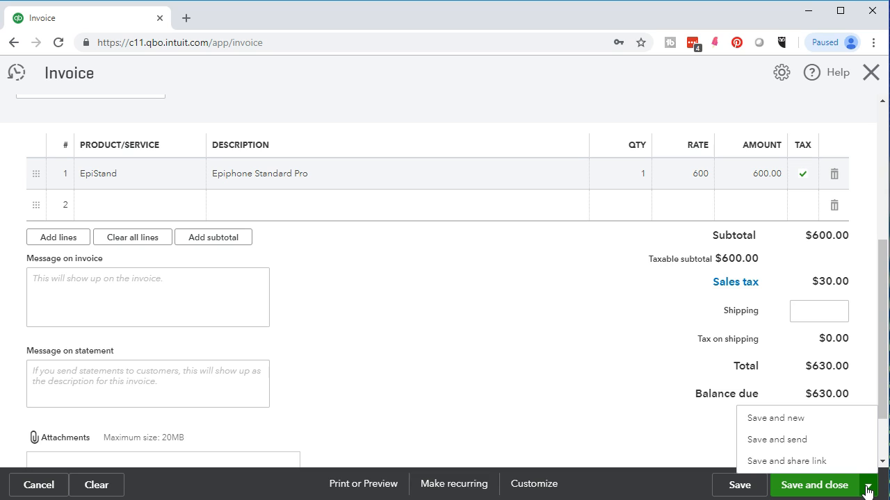
{"action": "left_click", "coordinate": [822, 419]}
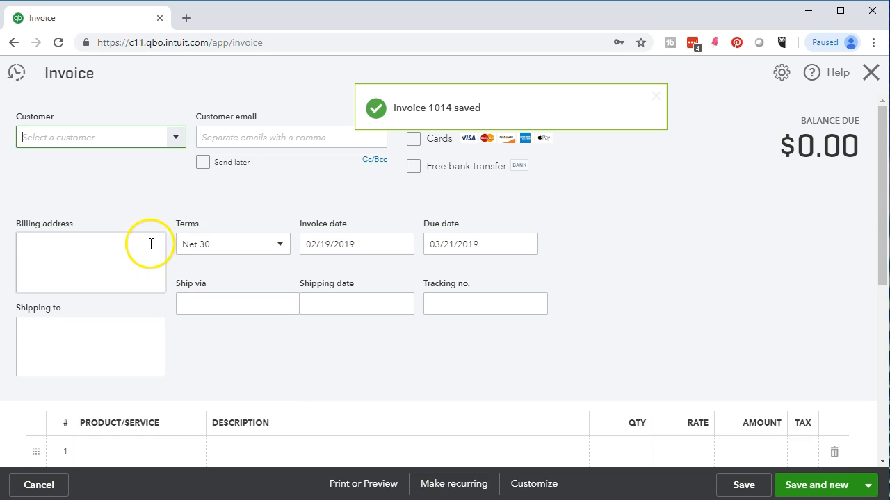
Step: Select Smith Guitars as the new invoice's customer and set the invoice date to 02/20/2019
{"action": "left_click", "coordinate": [175, 137]}
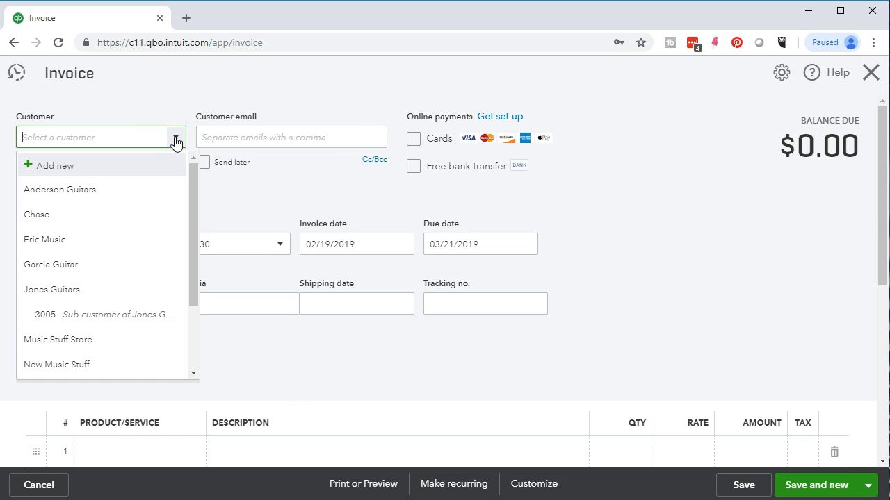
{"action": "scroll", "coordinate": [154, 243], "scroll_direction": "down", "scroll_amount": 2}
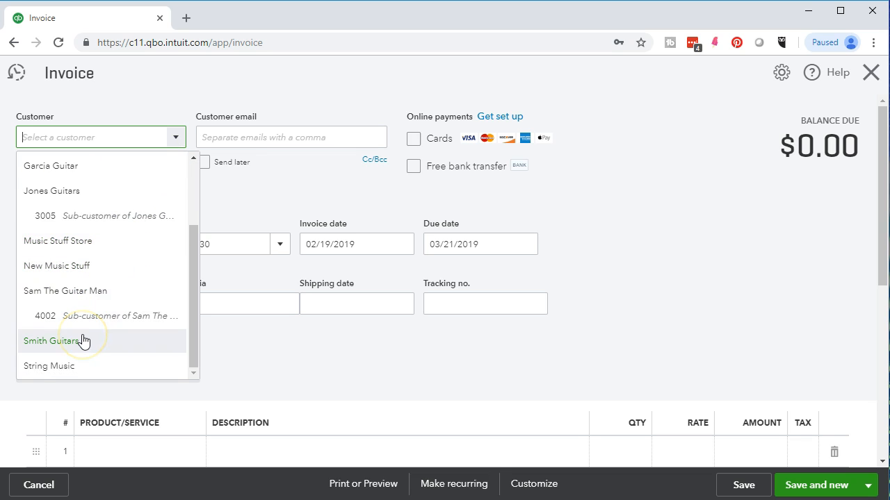
{"action": "type", "text": "Smith Guitars"}
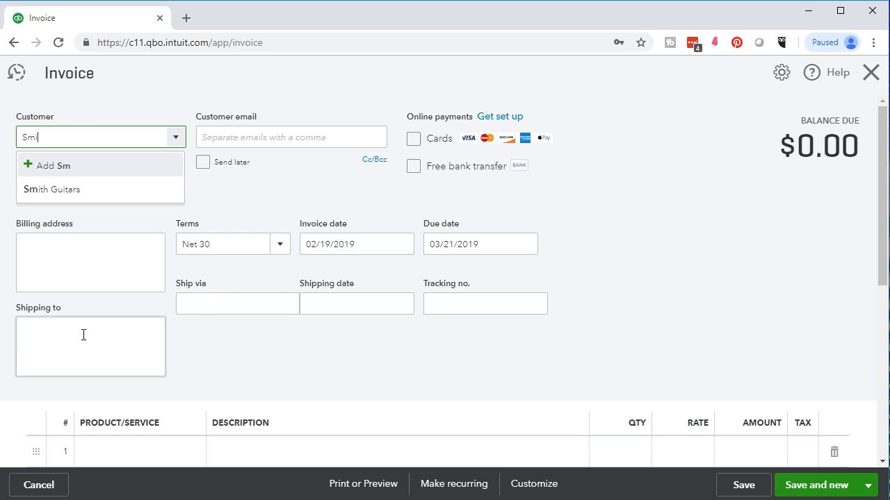
{"action": "left_click", "coordinate": [67, 192]}
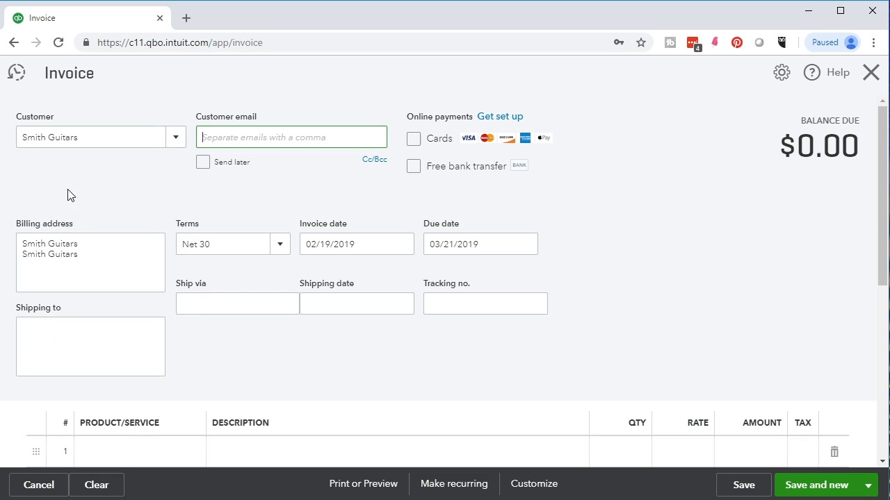
{"action": "left_click", "coordinate": [368, 243]}
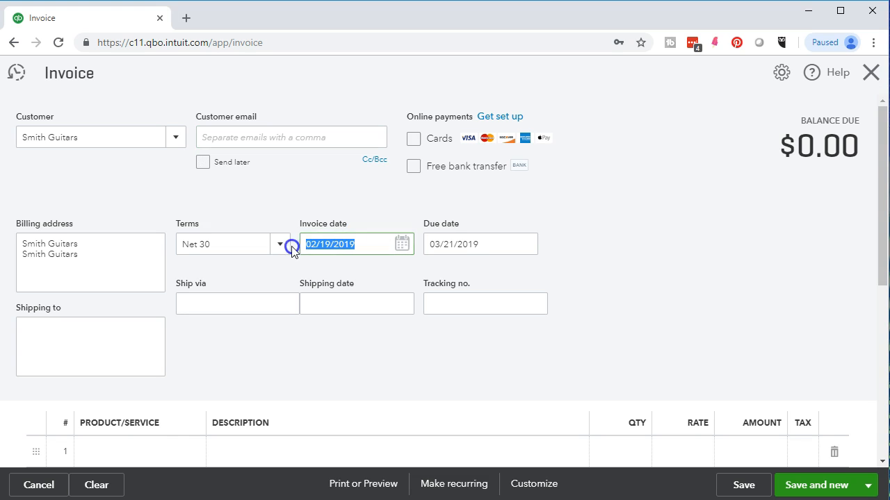
{"action": "key", "text": "plus"}
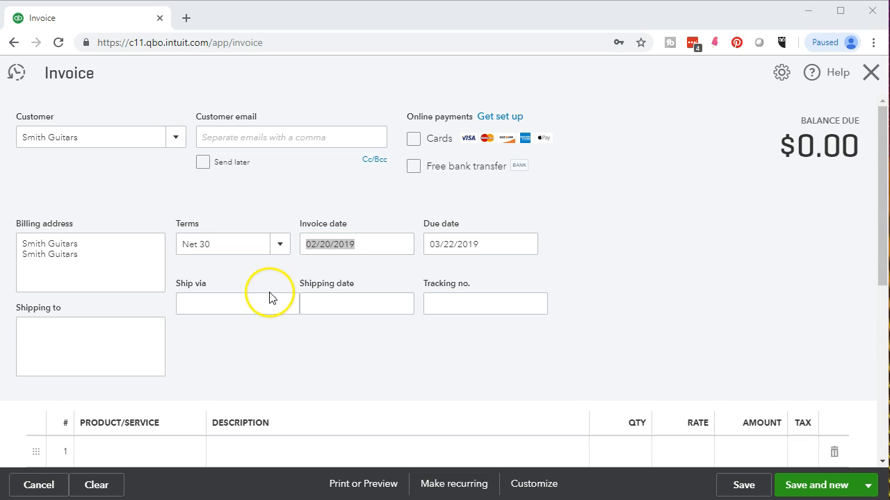
Step: Add the EpiSemiH product as the first invoice line, accepting quantity 1 and rate 400
{"action": "scroll", "coordinate": [270, 298], "scroll_direction": "down", "scroll_amount": 2}
{"action": "left_click", "coordinate": [172, 321]}
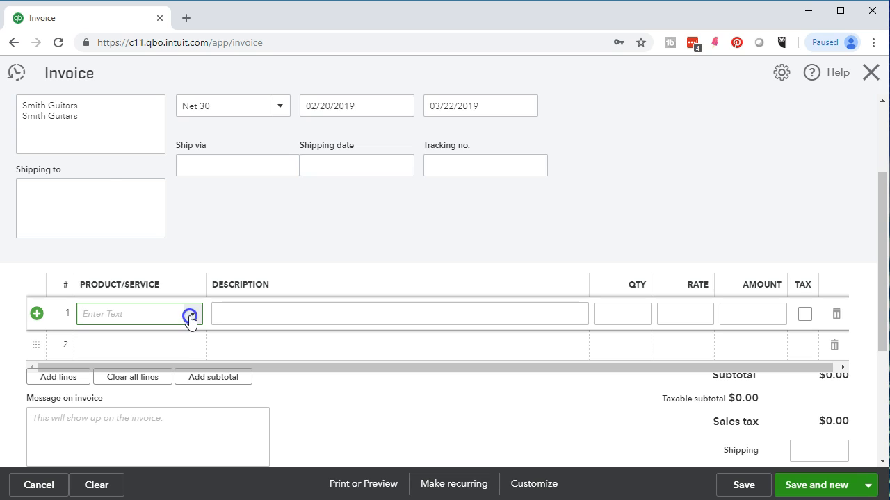
{"action": "left_click", "coordinate": [190, 317]}
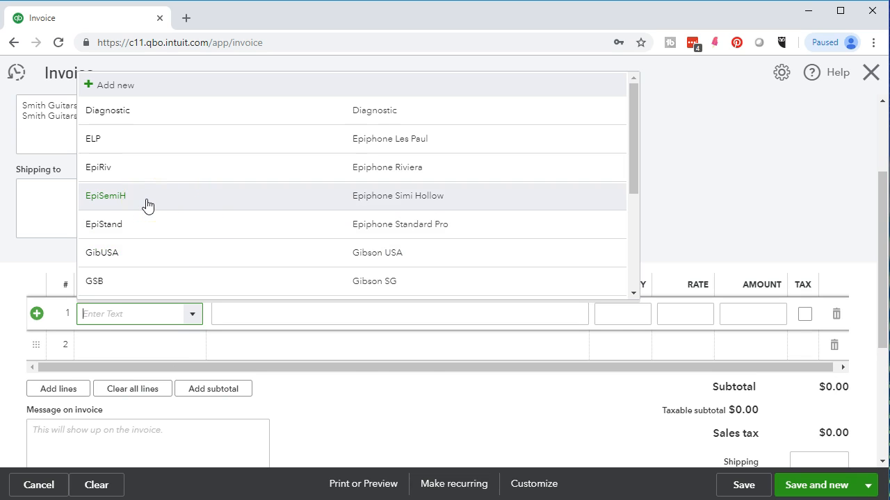
{"action": "type", "text": "W"}
{"action": "key", "text": "BackSpace"}
{"action": "type", "text": "Ep"}
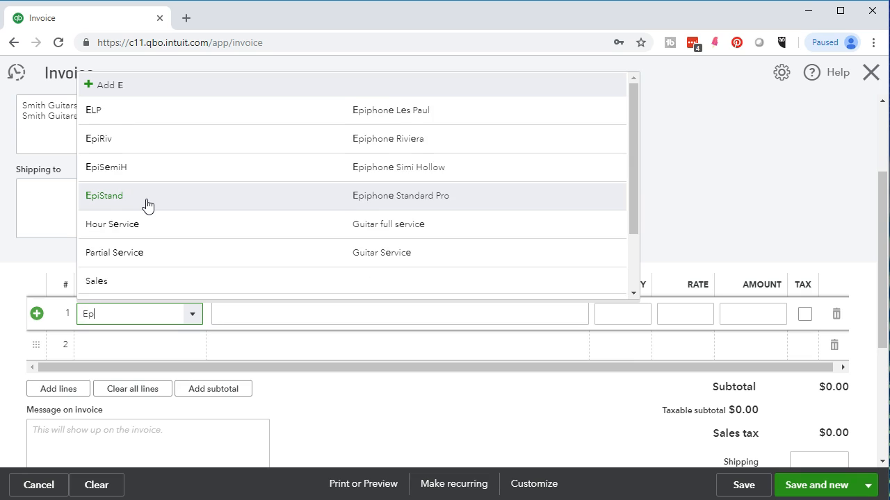
{"action": "type", "text": "is"}
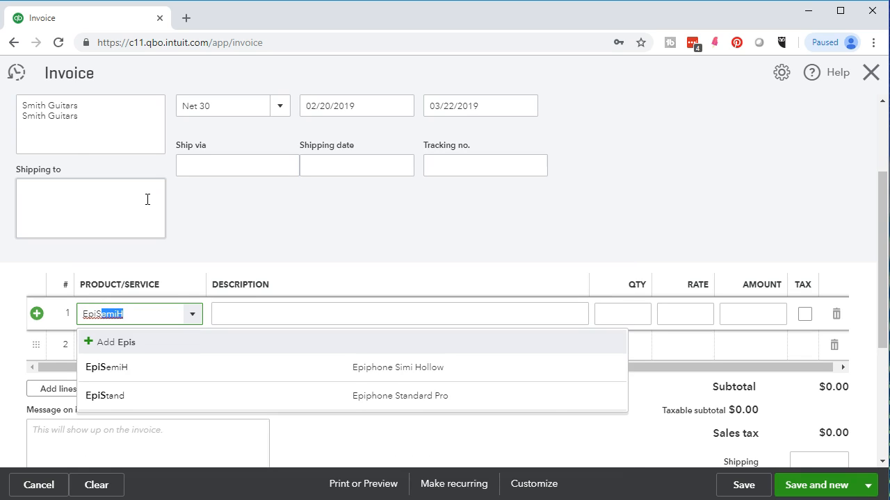
{"action": "left_click", "coordinate": [150, 370]}
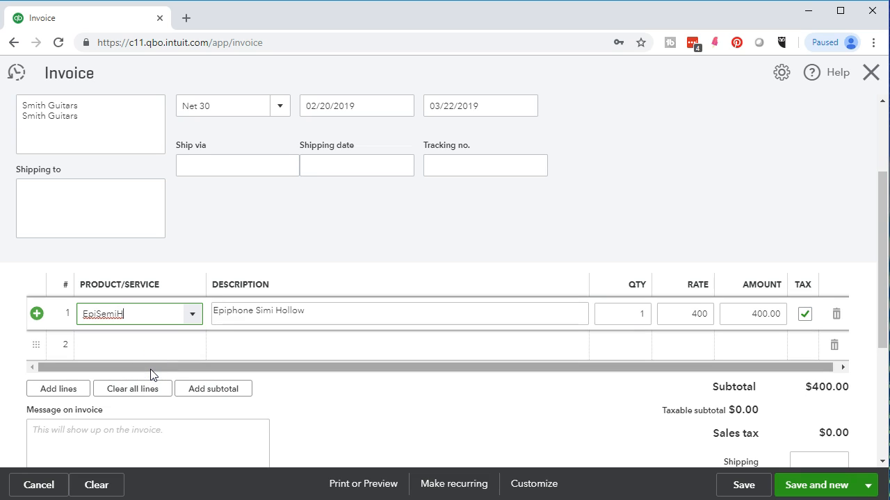
{"action": "key", "text": "Tab"}
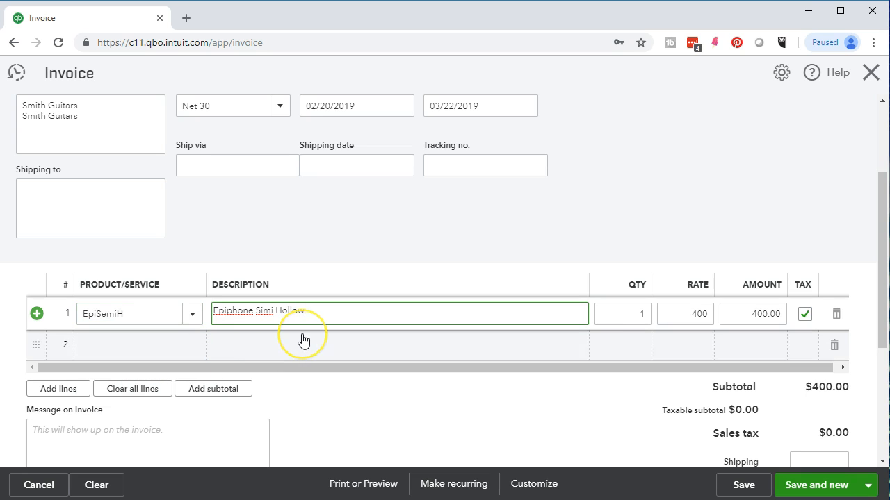
{"action": "key", "text": "Tab"}
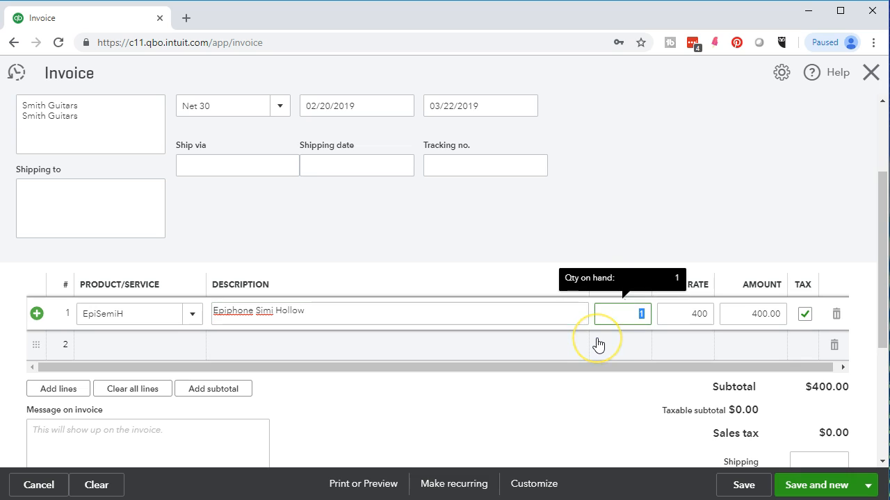
{"action": "key", "text": "Tab"}
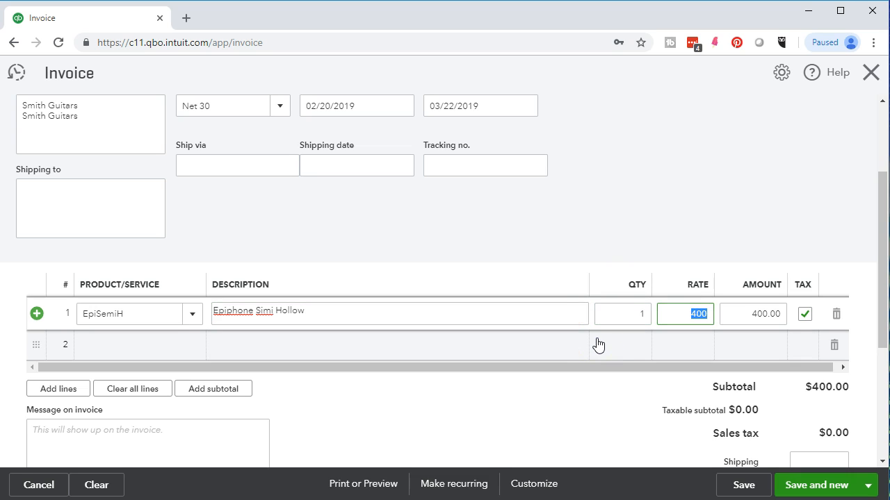
{"action": "key", "text": "Tab"}
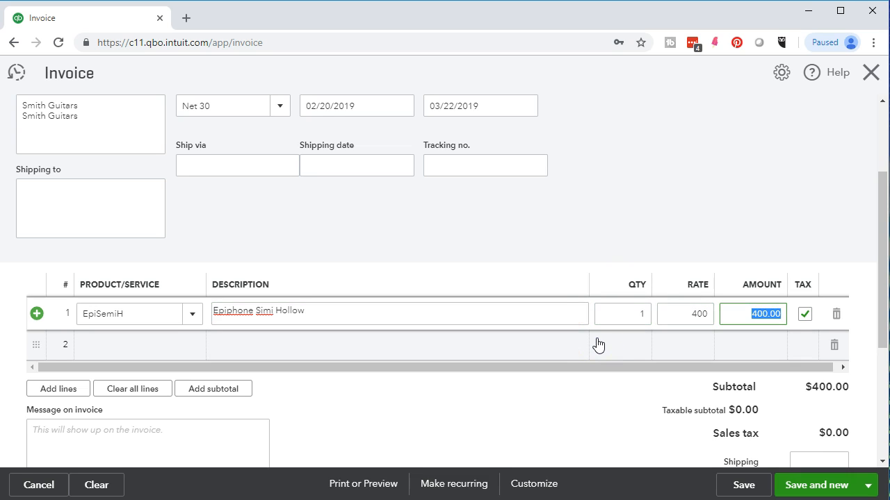
{"action": "scroll", "coordinate": [596, 343], "scroll_direction": "down", "scroll_amount": 1}
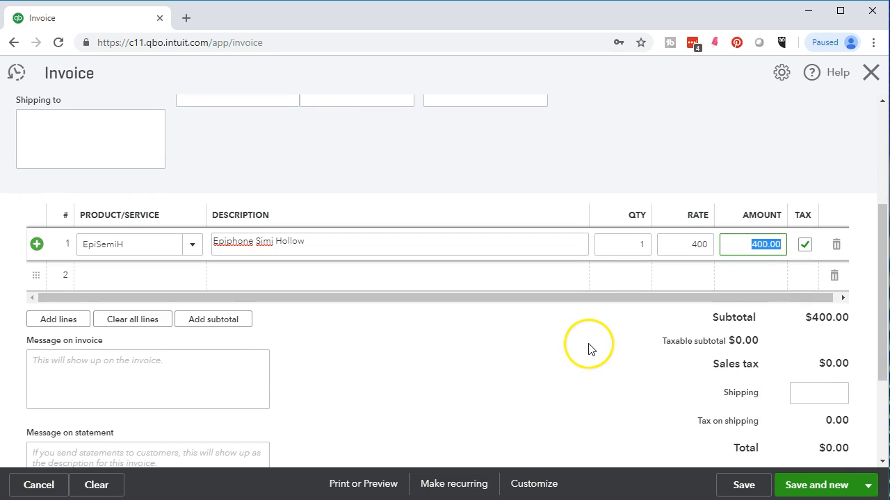
{"action": "left_click", "coordinate": [588, 349]}
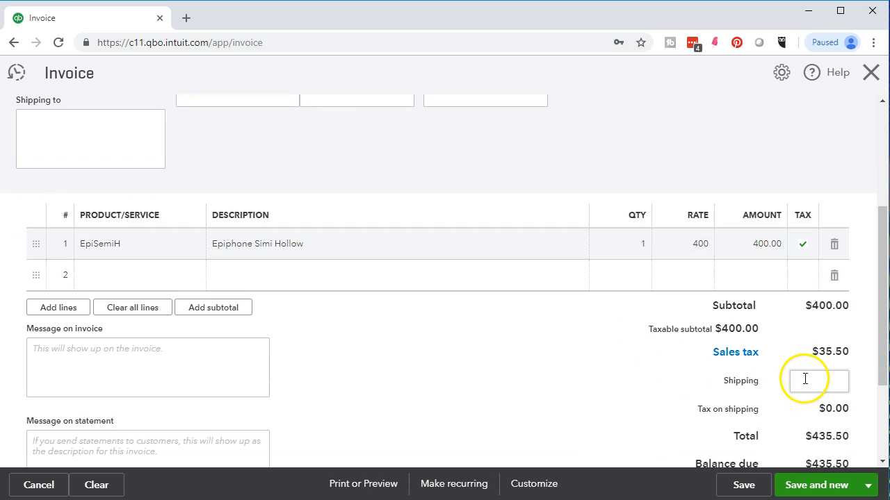
Step: Override the Smith Guitars invoice's sales tax with a 5% rate and the reason Other, and return to the invoice
{"action": "scroll", "coordinate": [800, 376], "scroll_direction": "down", "scroll_amount": 1}
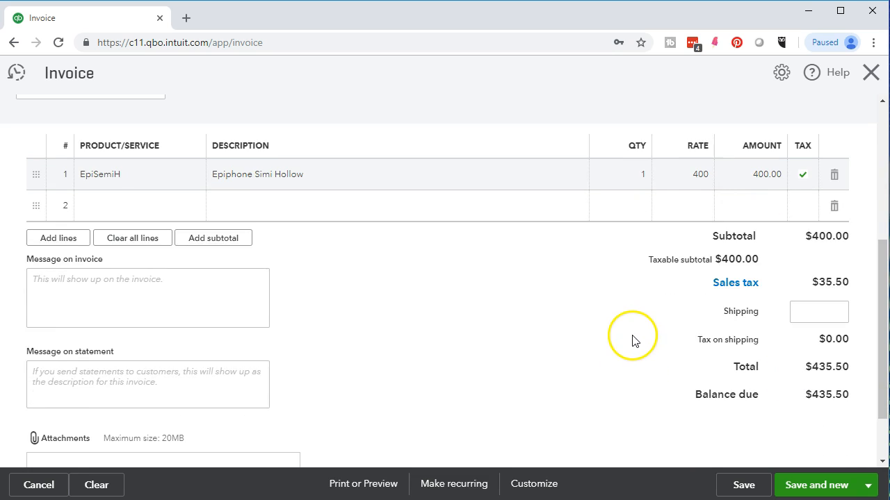
{"action": "left_click", "coordinate": [720, 291]}
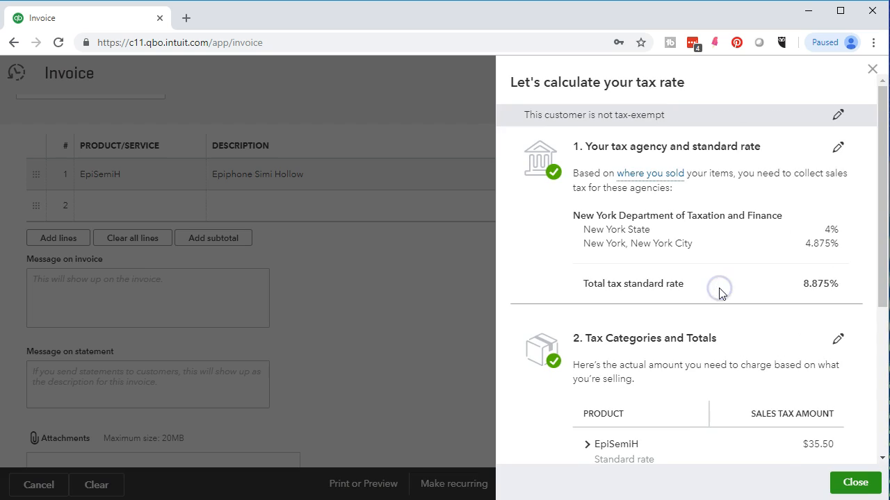
{"action": "scroll", "coordinate": [719, 293], "scroll_direction": "down", "scroll_amount": 2}
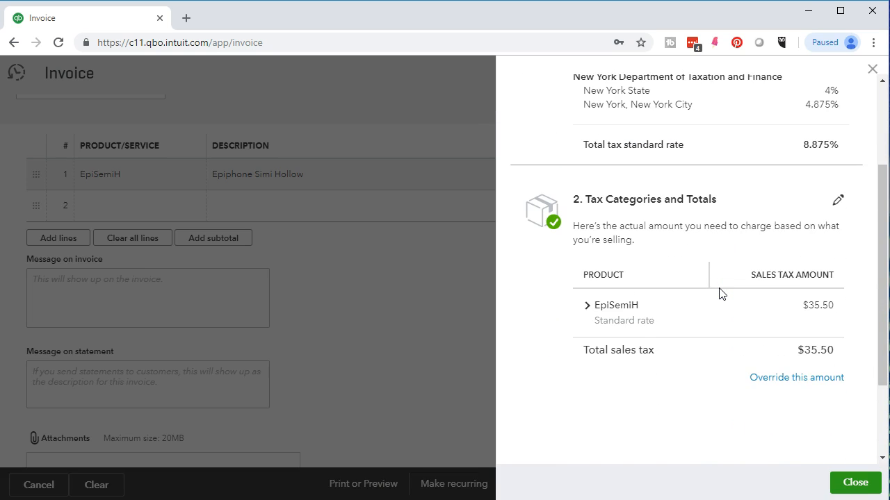
{"action": "left_click", "coordinate": [754, 380]}
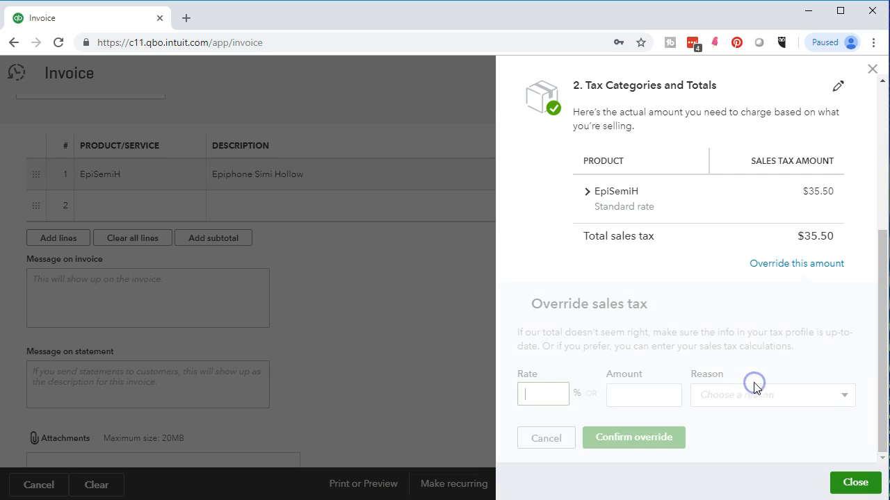
{"action": "left_click", "coordinate": [551, 399]}
{"action": "left_click", "coordinate": [640, 394]}
{"action": "left_click", "coordinate": [755, 393]}
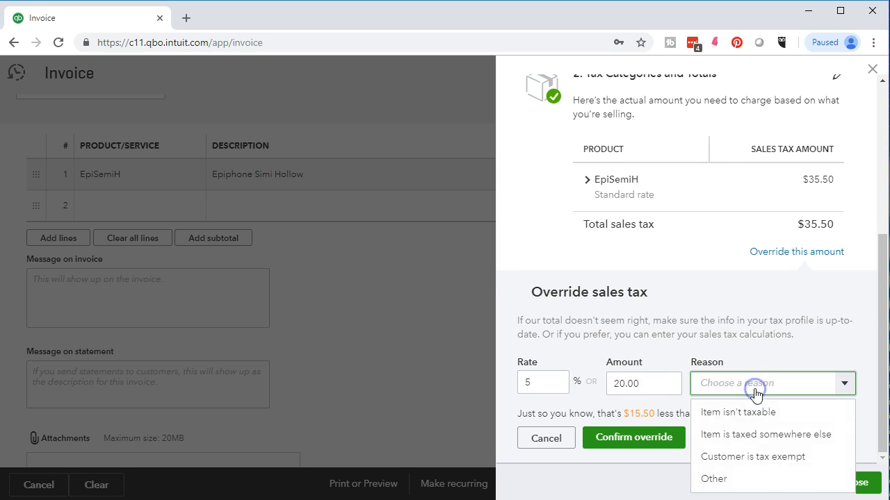
{"action": "left_click", "coordinate": [743, 477]}
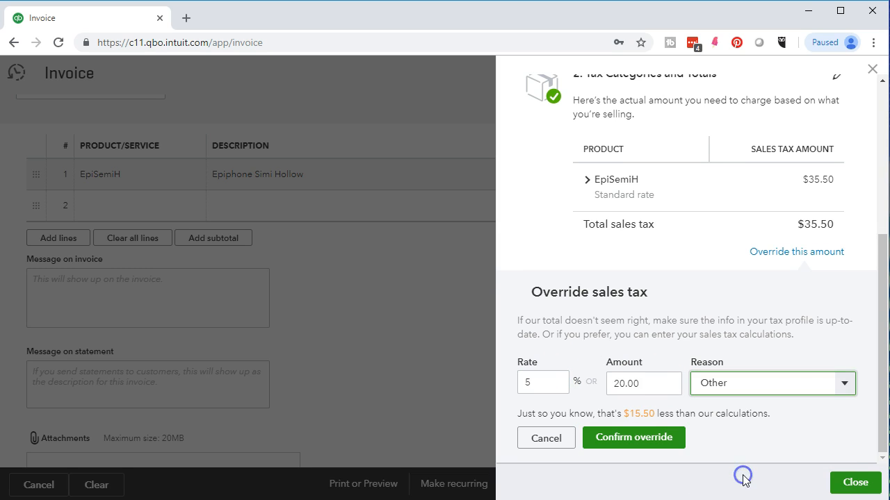
{"action": "left_click", "coordinate": [640, 448]}
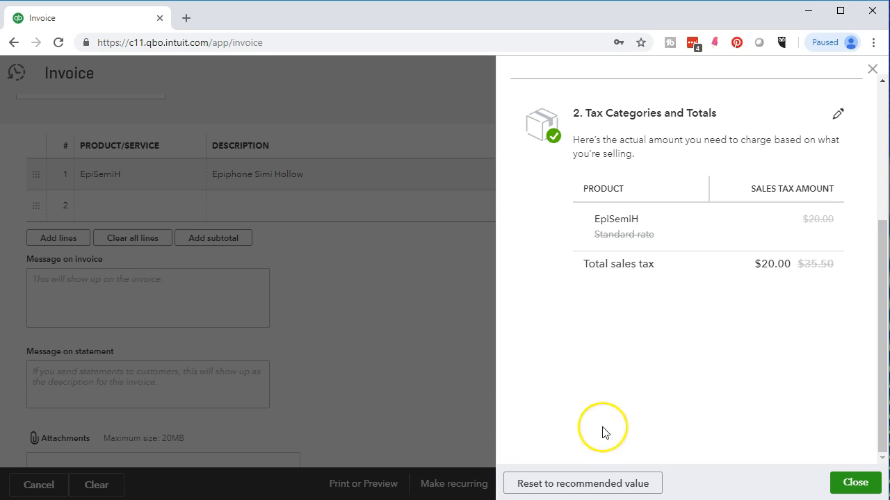
{"action": "left_click", "coordinate": [854, 482]}
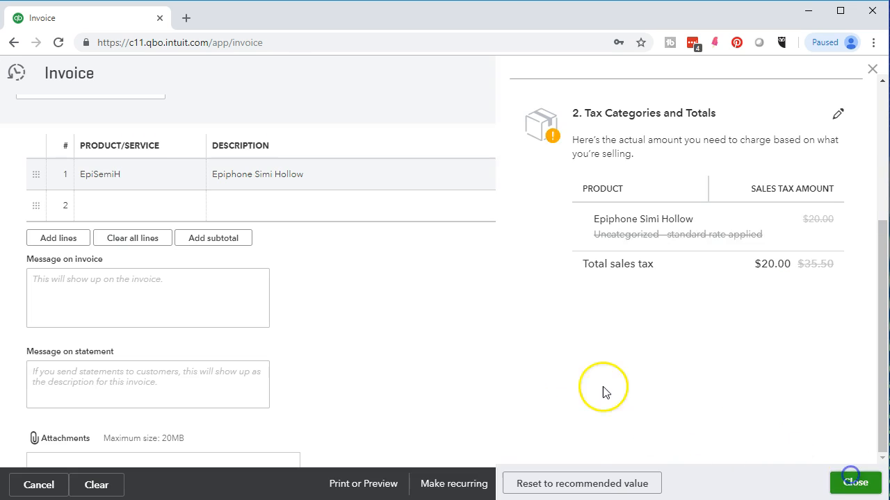
Step: Review the Smith Guitars invoice from header to totals, then save and close it
{"action": "scroll", "coordinate": [503, 377], "scroll_direction": "up", "scroll_amount": 5}
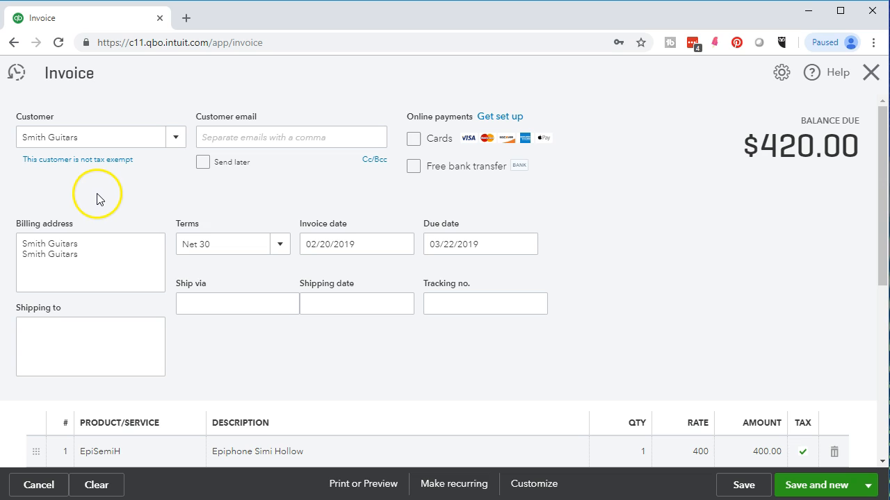
{"action": "scroll", "coordinate": [467, 381], "scroll_direction": "down", "scroll_amount": 4}
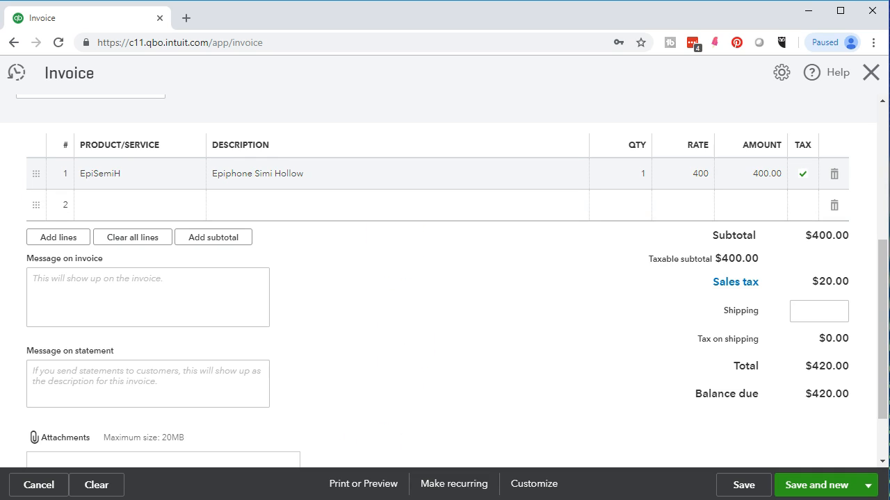
{"action": "left_click", "coordinate": [868, 486]}
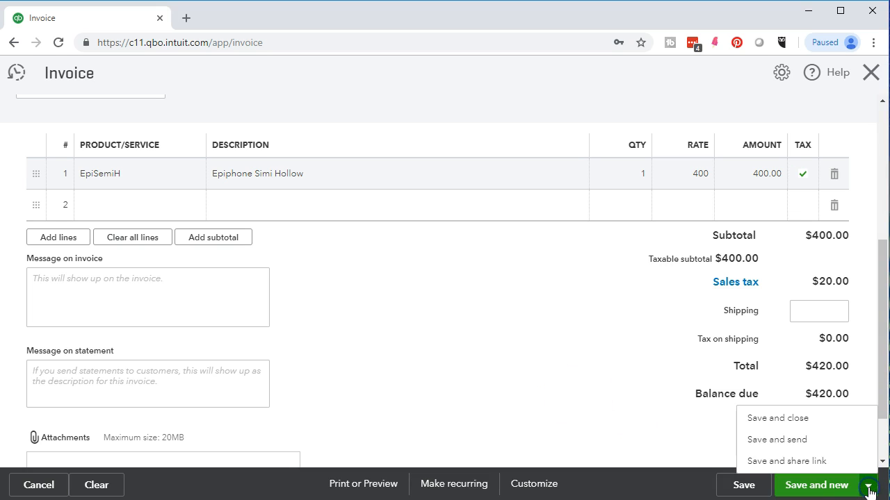
{"action": "left_click", "coordinate": [800, 419]}
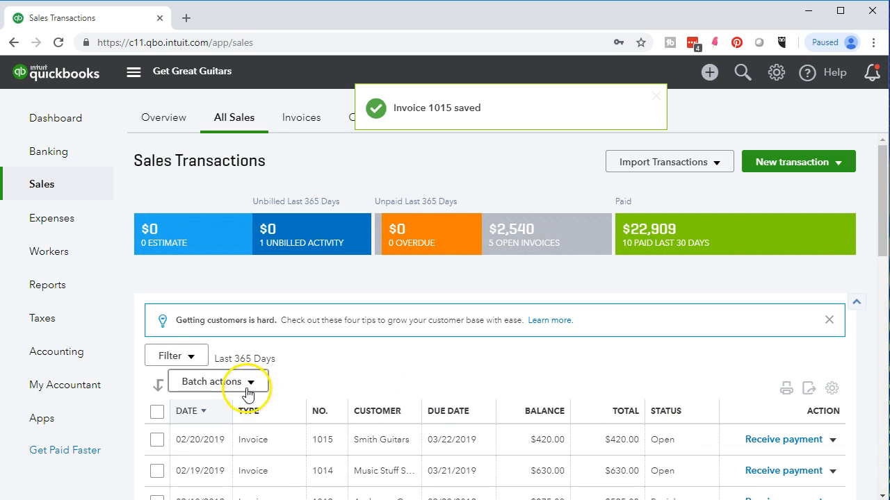
Step: Open the Balance Sheet report and set its period from 01/01/2019 to 12/31/2019
{"action": "left_click", "coordinate": [66, 284]}
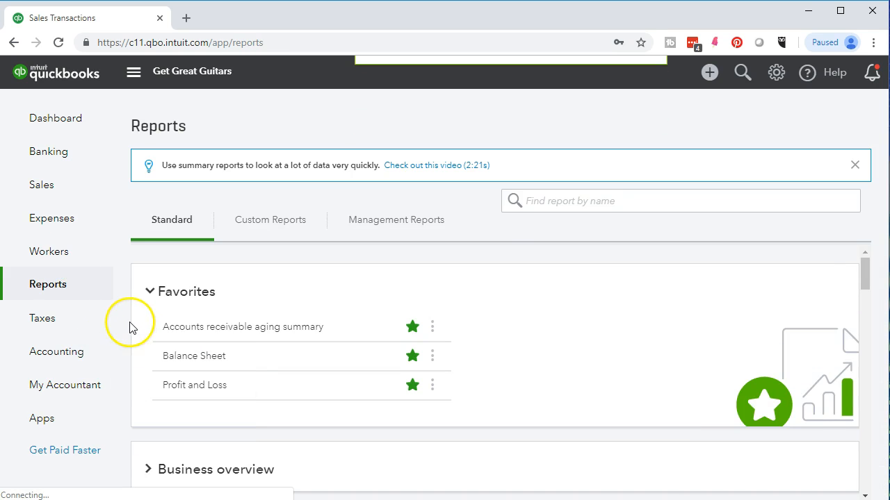
{"action": "left_click", "coordinate": [213, 357]}
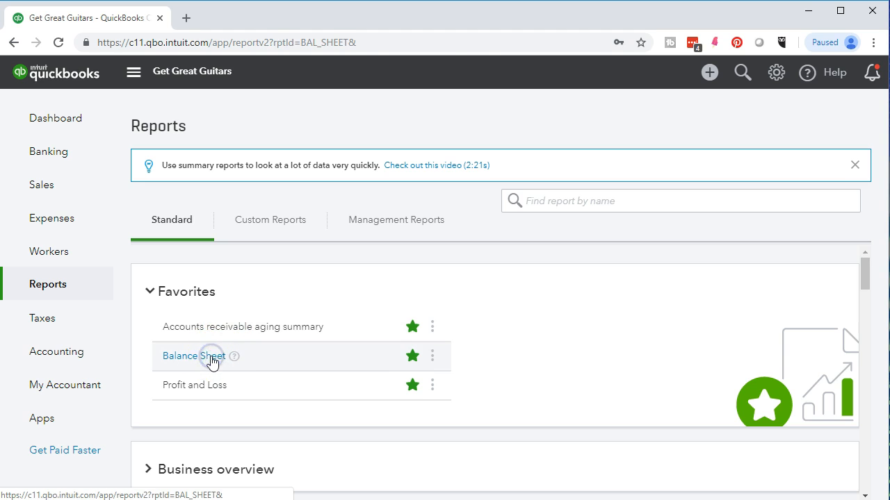
{"action": "left_click", "coordinate": [321, 178]}
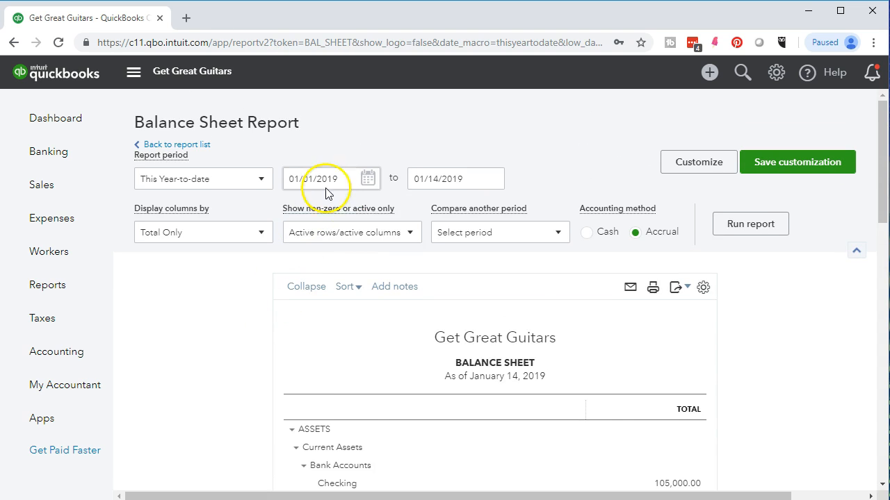
{"action": "type", "text": "01/01/2019"}
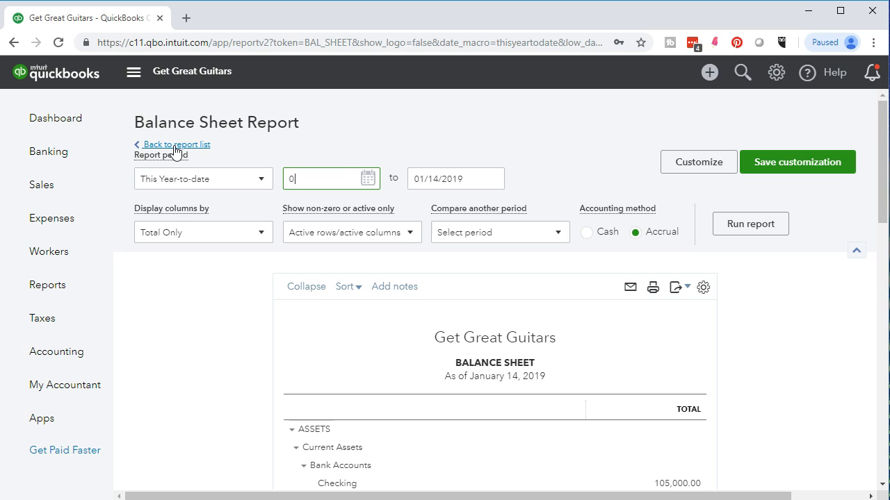
{"action": "key", "text": "Tab"}
{"action": "type", "text": "12/31/2019"}
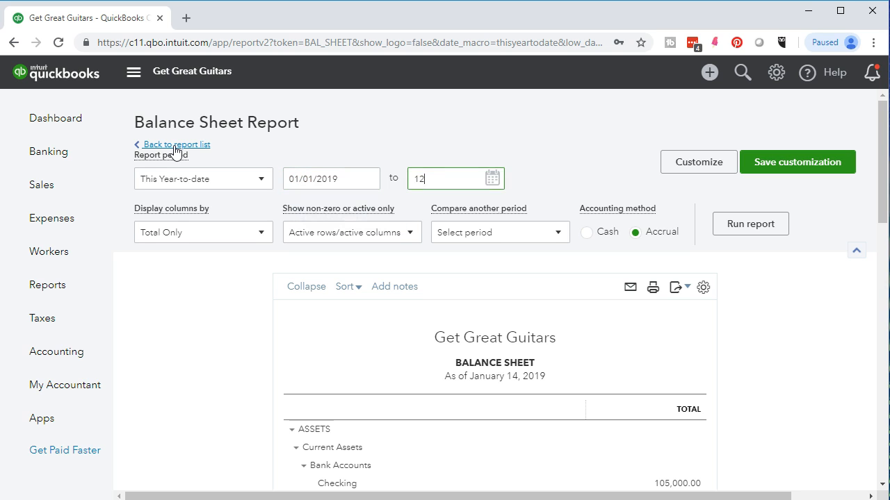
{"action": "key", "text": "Tab"}
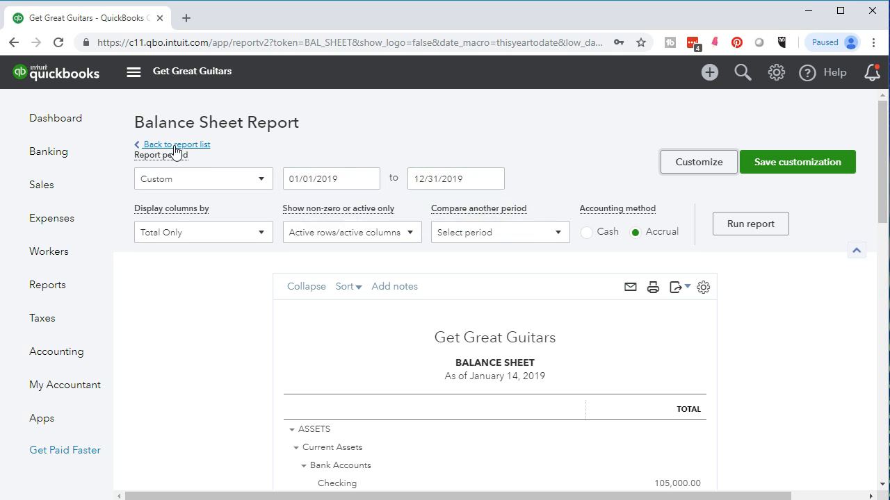
Step: Run the 2019 Balance Sheet and examine the transactions and amounts behind the Accounts Receivable (A/R) balance
{"action": "left_click", "coordinate": [720, 229]}
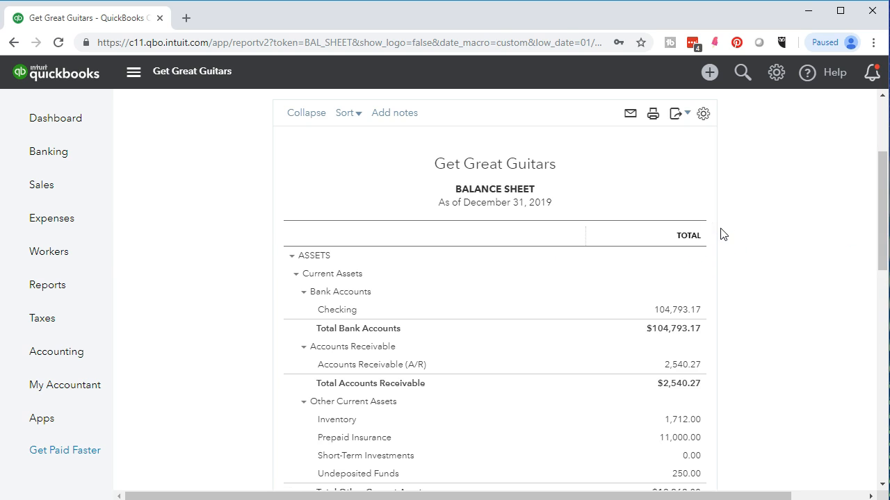
{"action": "scroll", "coordinate": [587, 361], "scroll_direction": "down", "scroll_amount": 1}
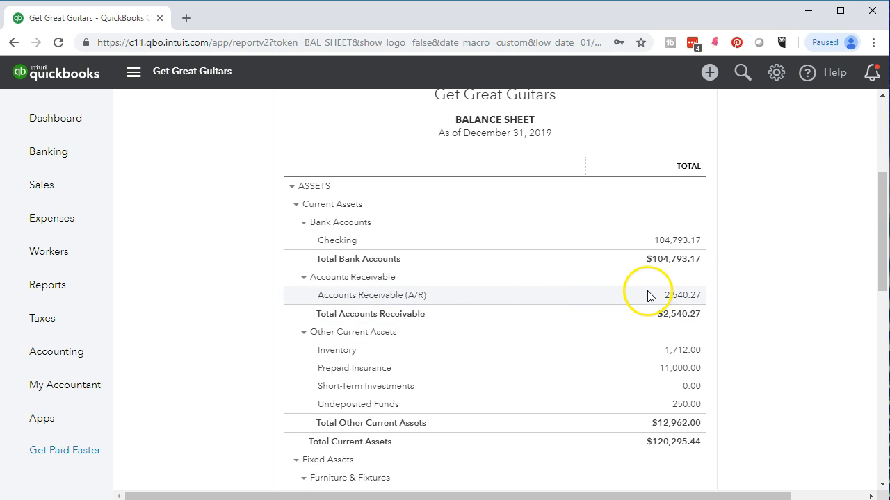
{"action": "left_click", "coordinate": [684, 300]}
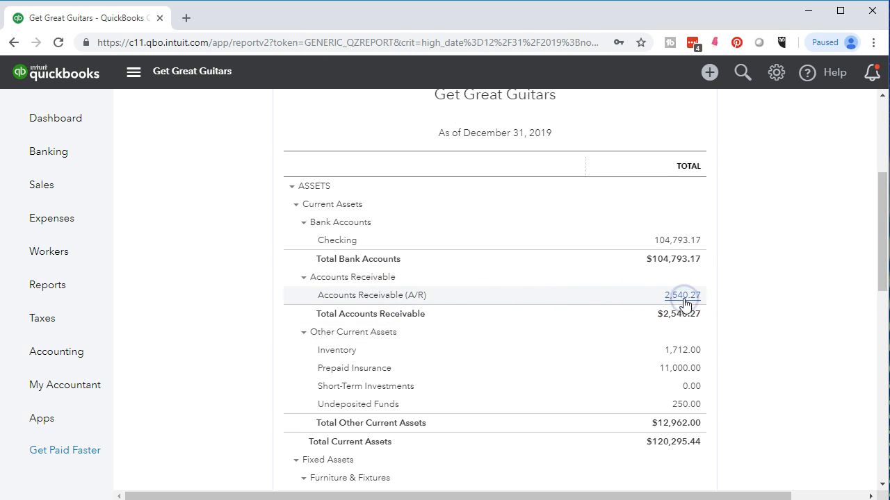
{"action": "scroll", "coordinate": [684, 303], "scroll_direction": "down", "scroll_amount": 2}
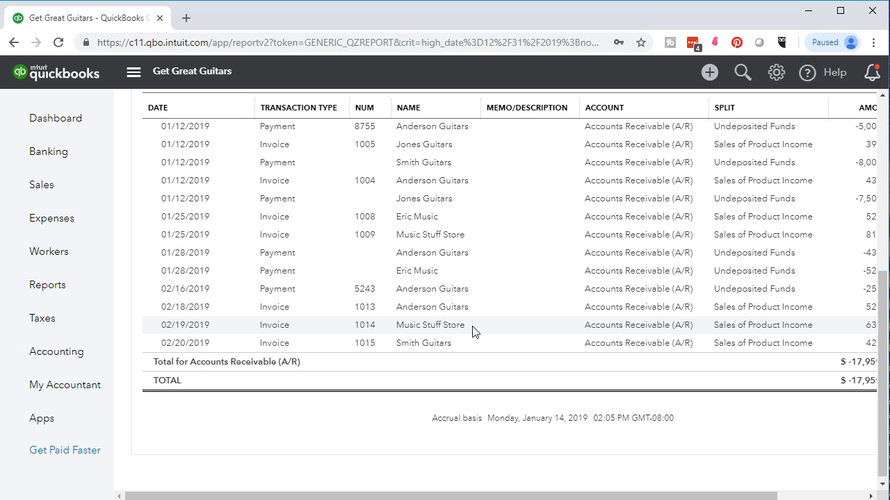
{"action": "left_click_drag", "start_coordinate": [625, 493], "coordinate": [692, 495]}
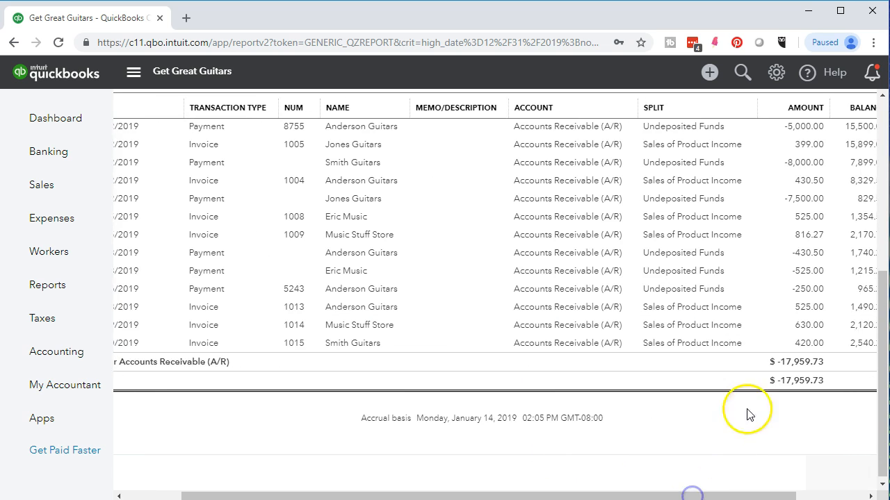
Step: Open the 02/19/2019 Music Stuff Store invoice from the Accounts Receivable detail, check its line and totals, and close it
{"action": "left_click", "coordinate": [799, 327]}
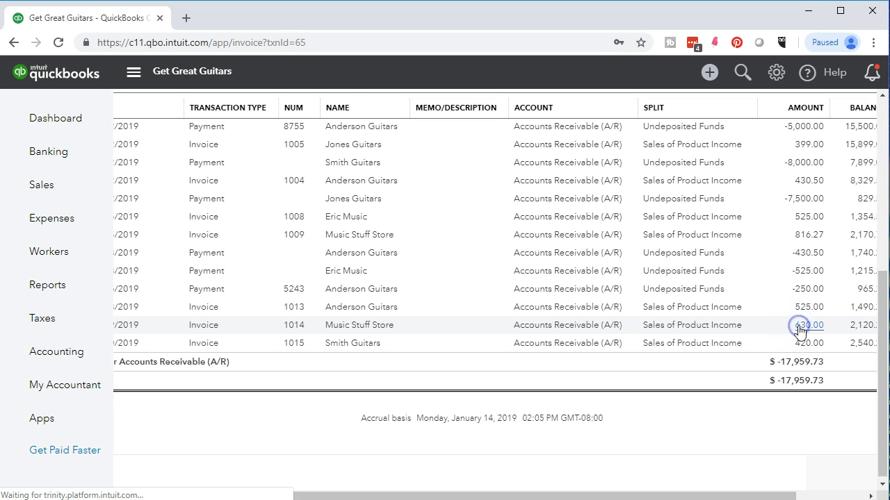
{"action": "scroll", "coordinate": [798, 332], "scroll_direction": "down", "scroll_amount": 4}
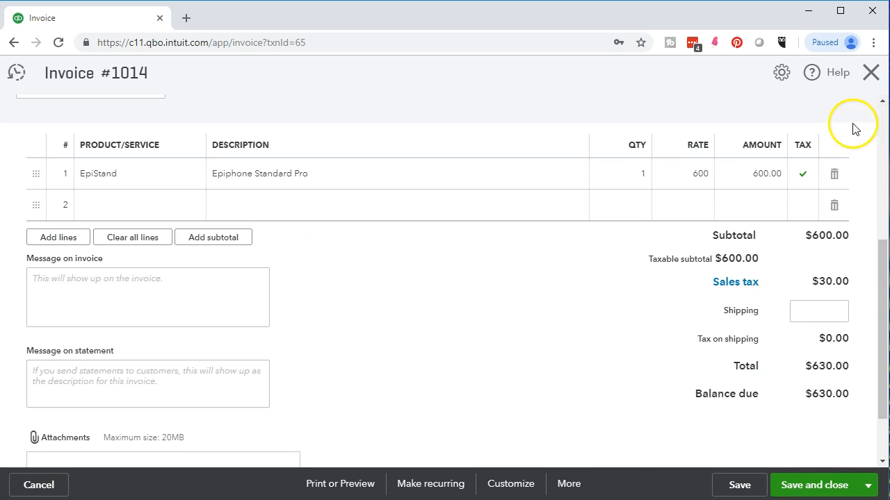
{"action": "left_click", "coordinate": [869, 73]}
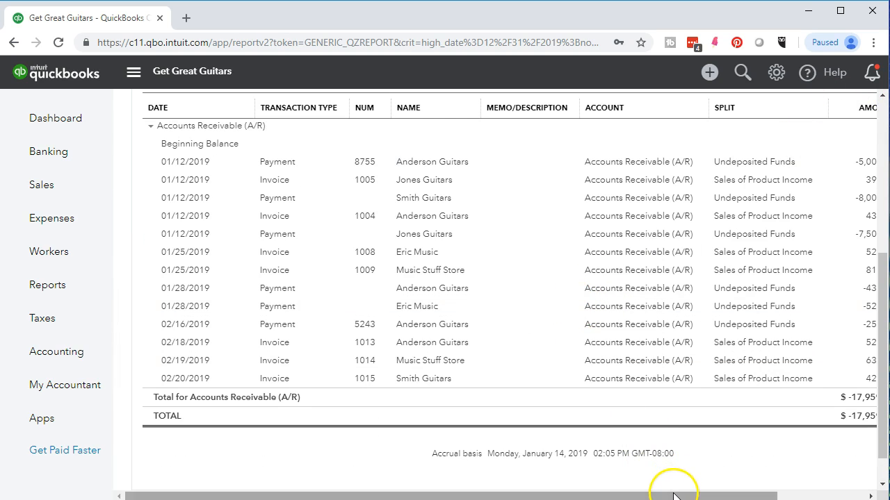
Step: Check the invoice amounts and running balance in the Accounts Receivable detail, and return to the Balance Sheet
{"action": "left_click_drag", "start_coordinate": [675, 486], "coordinate": [729, 484]}
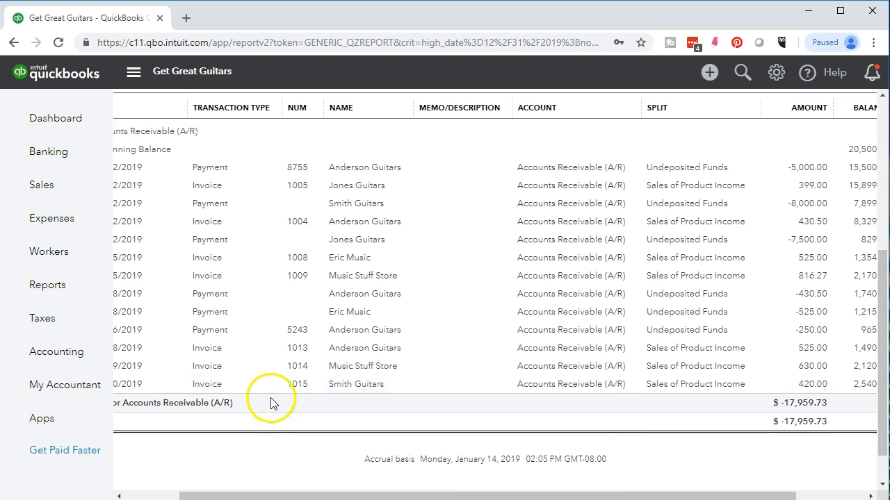
{"action": "scroll", "coordinate": [270, 396], "scroll_direction": "up", "scroll_amount": 5}
{"action": "left_click", "coordinate": [203, 147]}
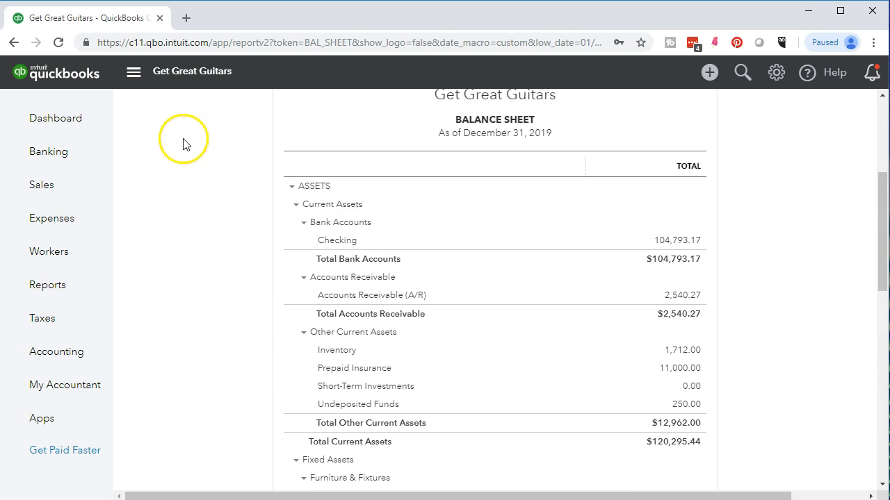
Step: Duplicate the Balance Sheet page in a second browser tab and switch to the copy
{"action": "right_click", "coordinate": [115, 22]}
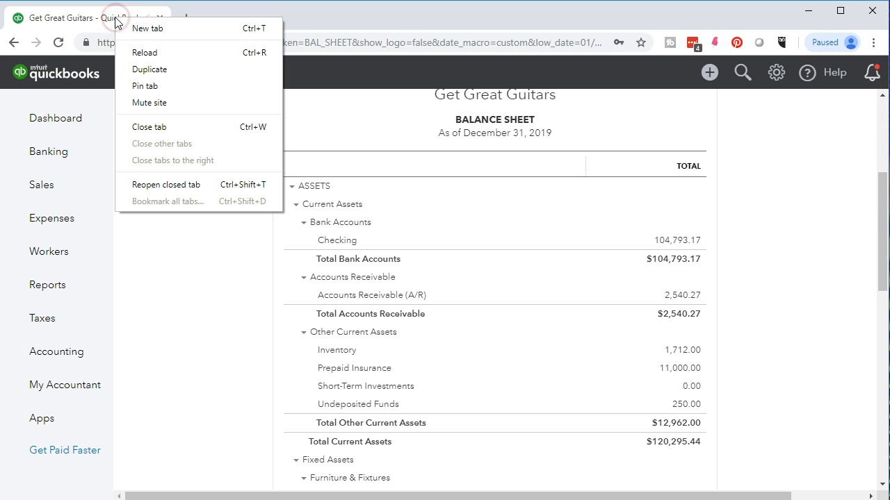
{"action": "left_click", "coordinate": [120, 68]}
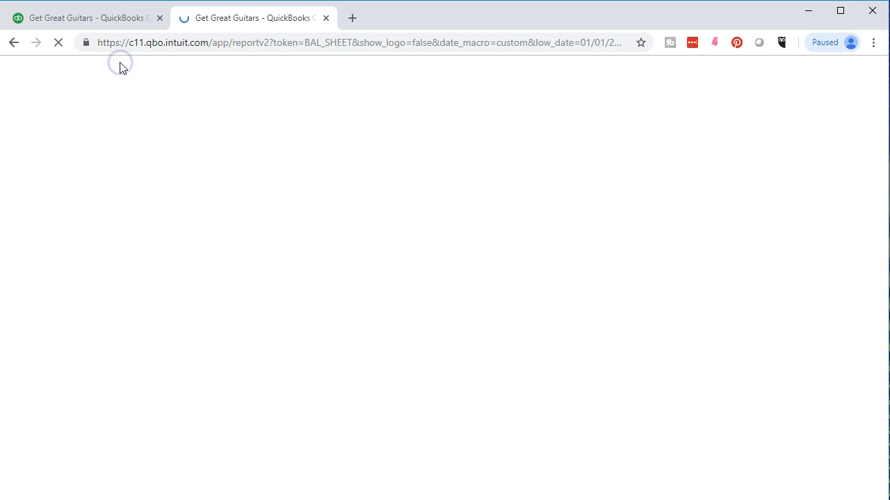
{"action": "left_click", "coordinate": [99, 16]}
{"action": "left_click_drag", "start_coordinate": [100, 16], "coordinate": [241, 7]}
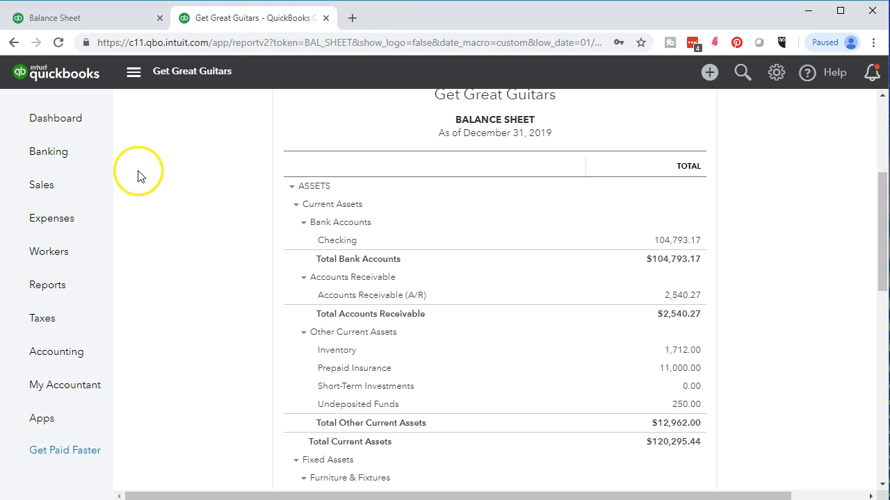
Step: Open the Profit and Loss report in the duplicated tab and run it for 01/01/2019 to 12/31/2019
{"action": "left_click", "coordinate": [62, 285]}
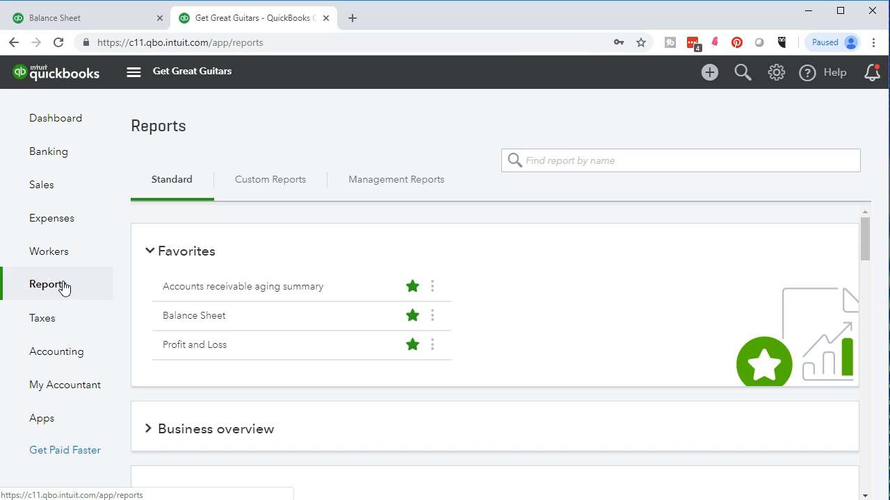
{"action": "left_click", "coordinate": [191, 346]}
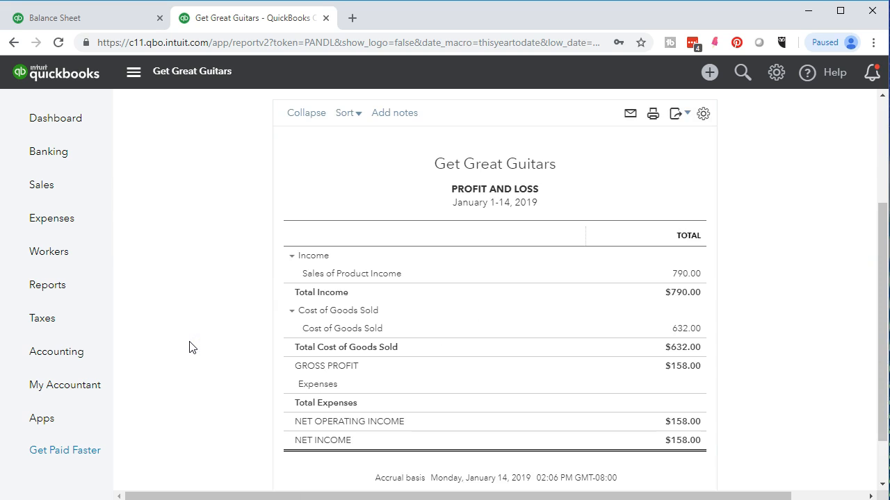
{"action": "left_click", "coordinate": [352, 174]}
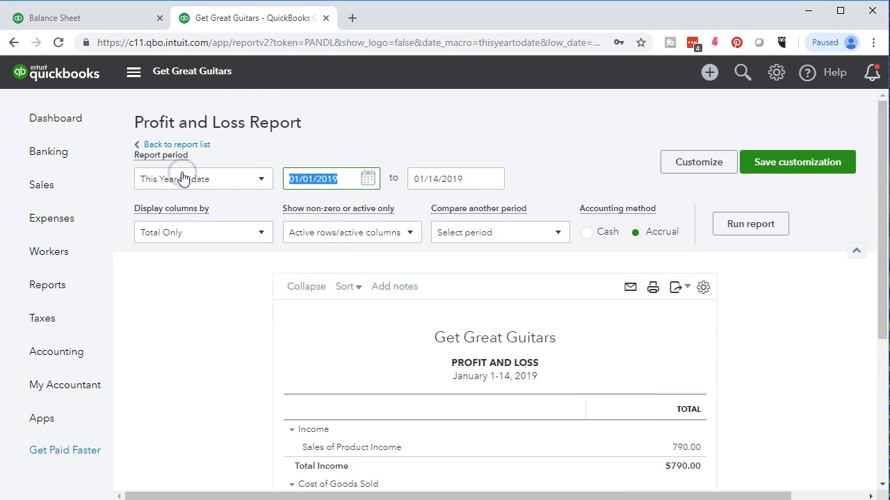
{"action": "type", "text": "01/01/2019"}
{"action": "key", "text": "Tab"}
{"action": "type", "text": "12/31/2019"}
{"action": "key", "text": "Tab"}
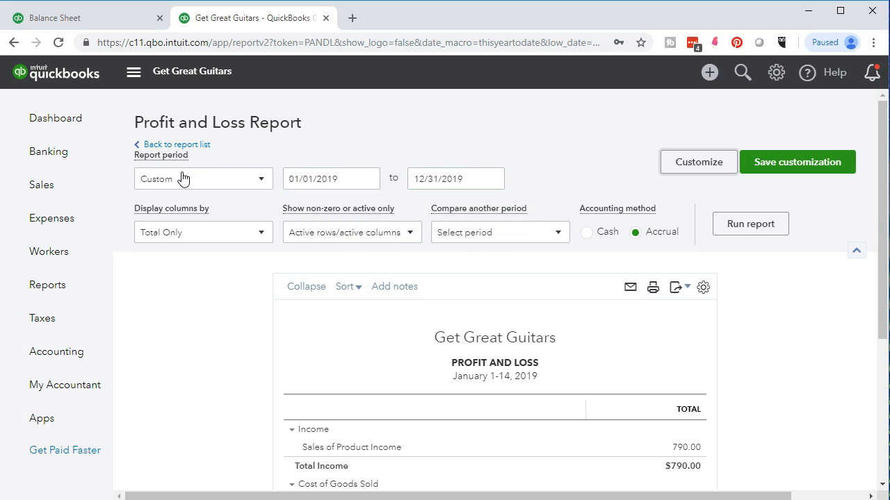
{"action": "left_click", "coordinate": [754, 224]}
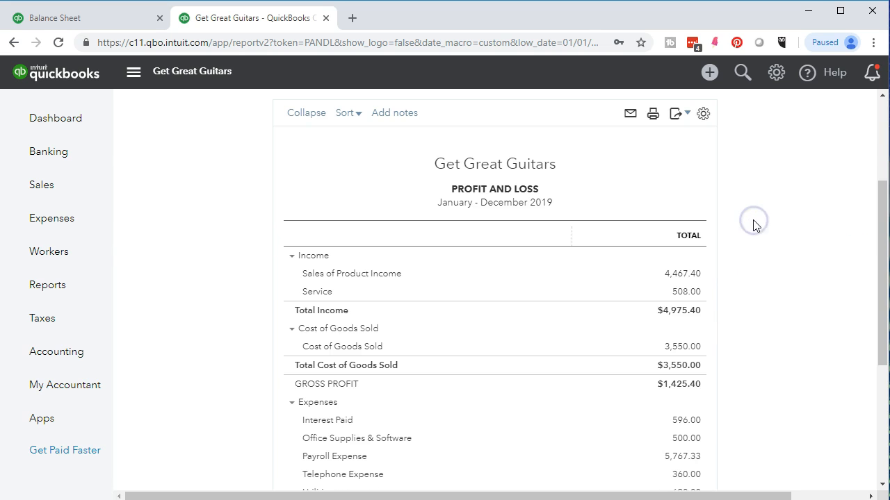
Step: Open the transaction detail behind Sales of Product Income and examine its amount and balance columns
{"action": "left_click", "coordinate": [692, 275]}
{"action": "scroll", "coordinate": [695, 278], "scroll_direction": "down", "scroll_amount": 1}
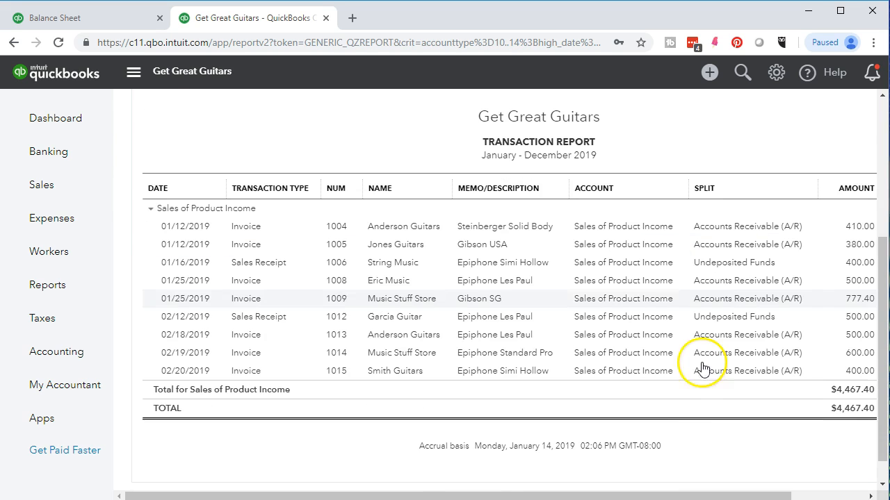
{"action": "left_click_drag", "start_coordinate": [676, 492], "coordinate": [744, 492]}
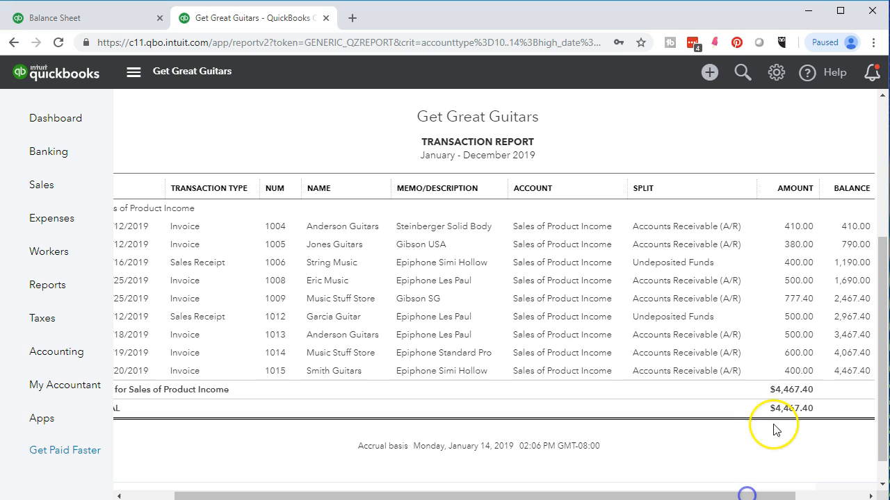
Step: Open the Smith Guitars invoice from the income detail, compare its subtotal with the sales tax, and return to the Profit and Loss report
{"action": "left_click", "coordinate": [789, 373]}
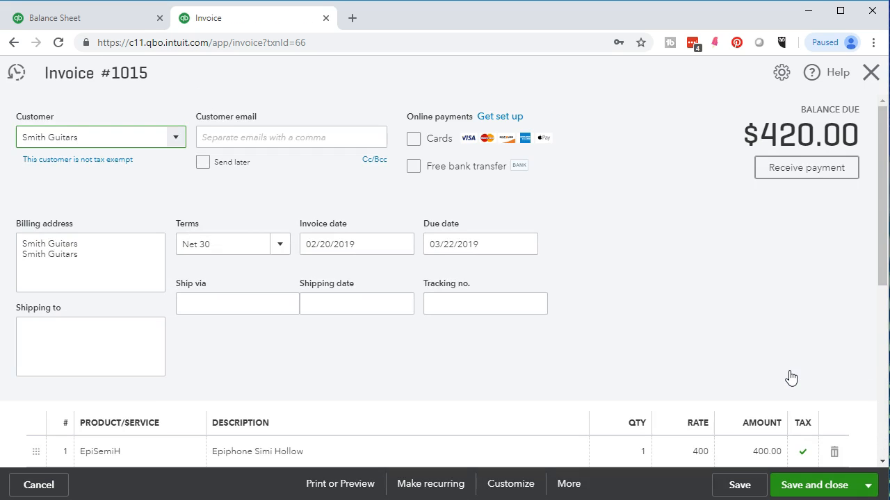
{"action": "scroll", "coordinate": [788, 377], "scroll_direction": "down", "scroll_amount": 3}
{"action": "left_click", "coordinate": [819, 375]}
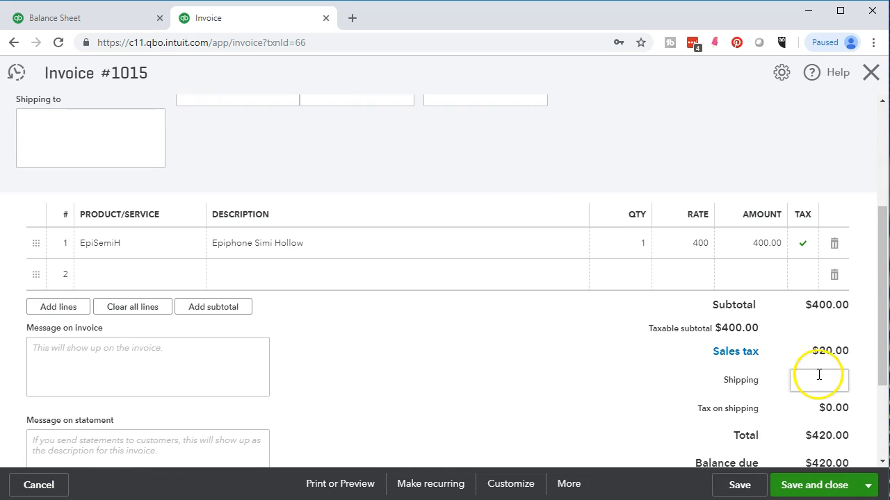
{"action": "scroll", "coordinate": [782, 420], "scroll_direction": "down", "scroll_amount": 1}
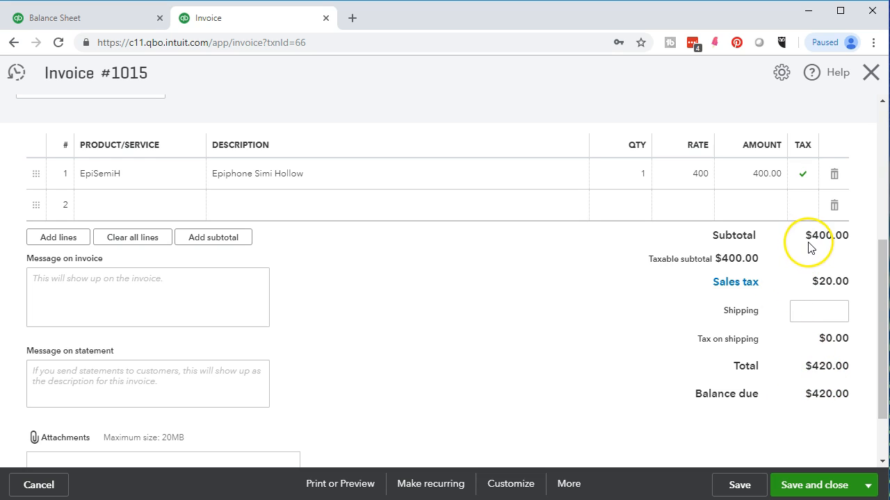
{"action": "left_click", "coordinate": [869, 74]}
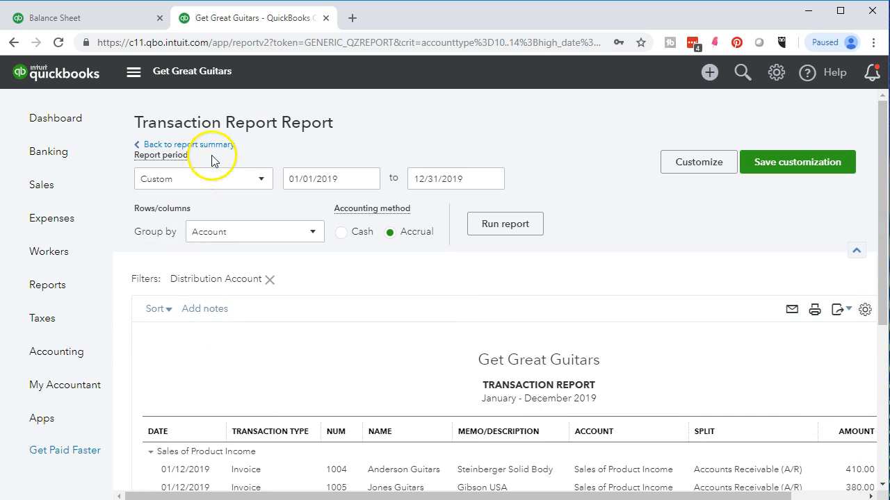
{"action": "left_click", "coordinate": [212, 146]}
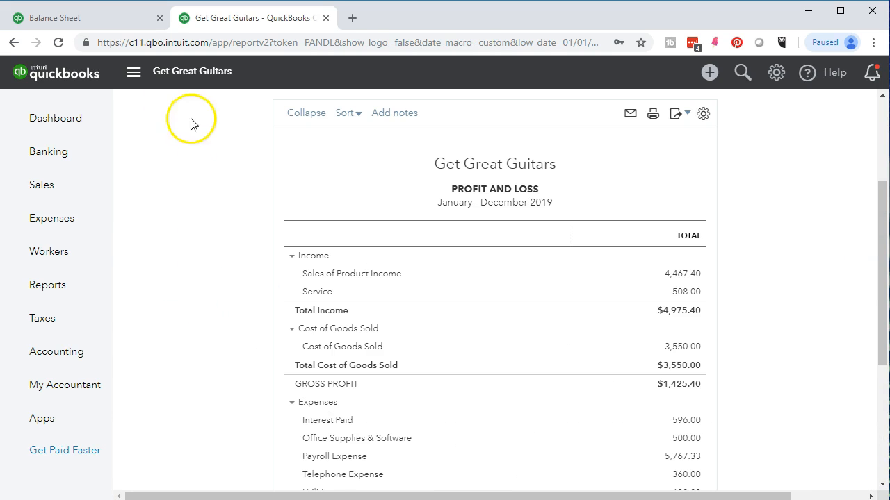
Step: Switch back to the Balance Sheet and examine the New York Department of Taxation and Finance Payable under Other Current Liabilities
{"action": "left_click", "coordinate": [112, 21]}
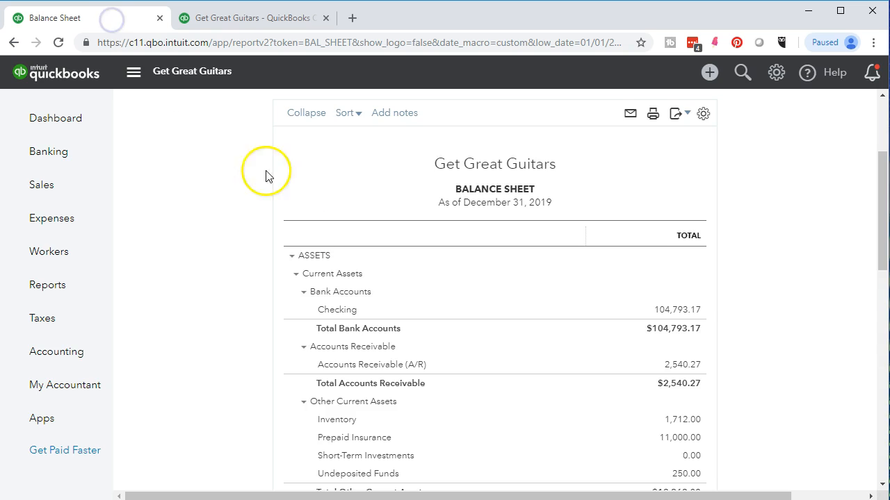
{"action": "scroll", "coordinate": [313, 363], "scroll_direction": "down", "scroll_amount": 5}
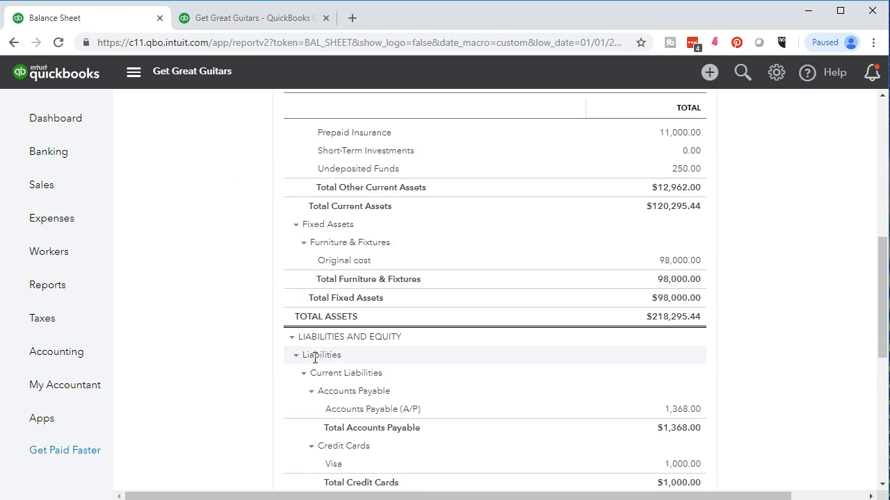
{"action": "scroll", "coordinate": [313, 363], "scroll_direction": "down", "scroll_amount": 1}
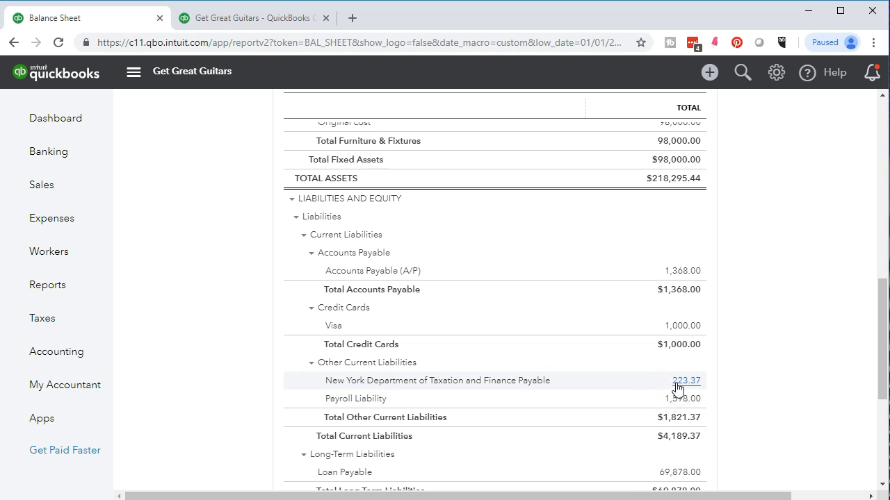
{"action": "left_click", "coordinate": [650, 411]}
{"action": "scroll", "coordinate": [646, 410], "scroll_direction": "up", "scroll_amount": 4}
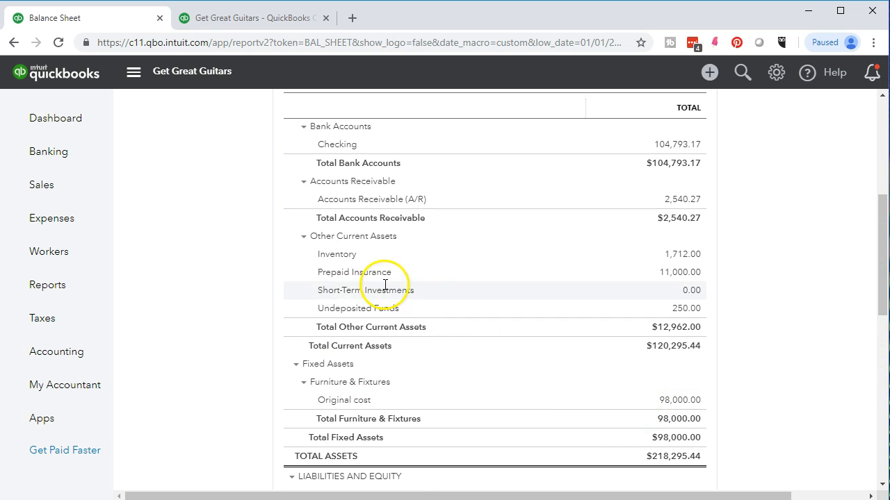
Step: Open the transaction detail behind the Balance Sheet's Inventory amount and examine the latest invoice entries and balances
{"action": "left_click", "coordinate": [680, 255]}
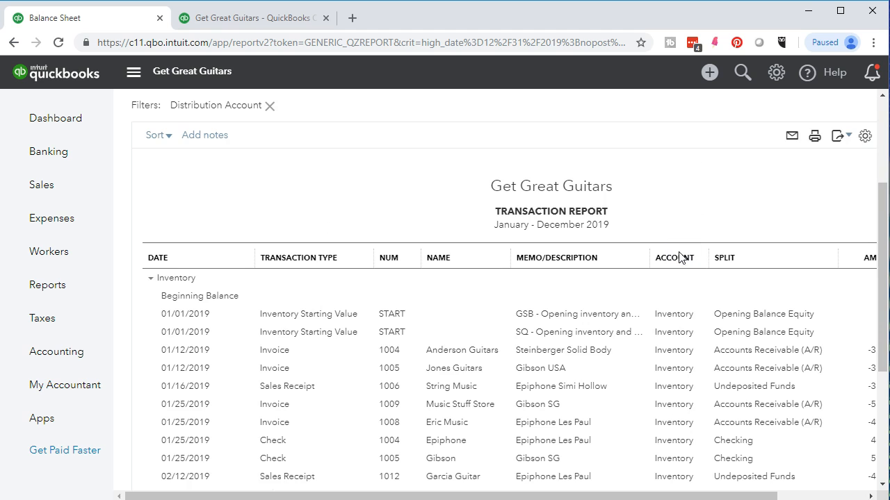
{"action": "scroll", "coordinate": [680, 255], "scroll_direction": "down", "scroll_amount": 2}
{"action": "left_click", "coordinate": [616, 470]}
{"action": "left_click_drag", "start_coordinate": [629, 496], "coordinate": [692, 496]}
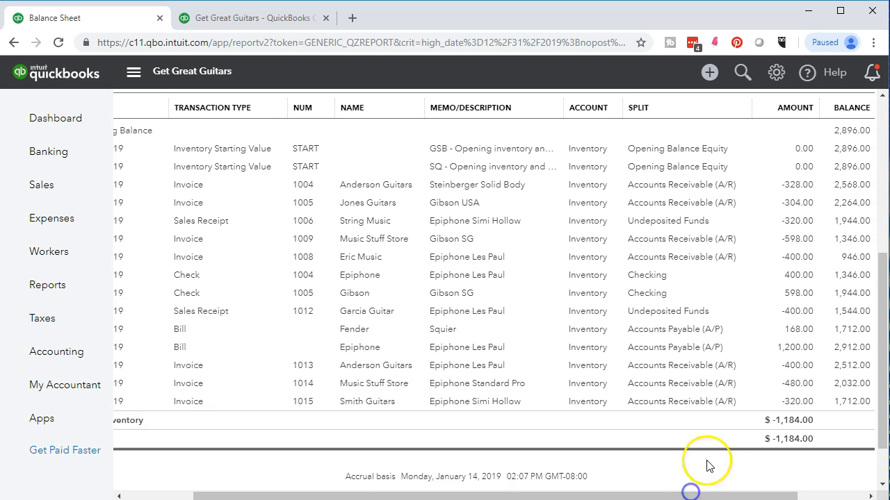
Step: Open the Smith Guitars invoice from the Inventory detail and review its EpiSemiH line, sales tax and total
{"action": "left_click", "coordinate": [786, 405]}
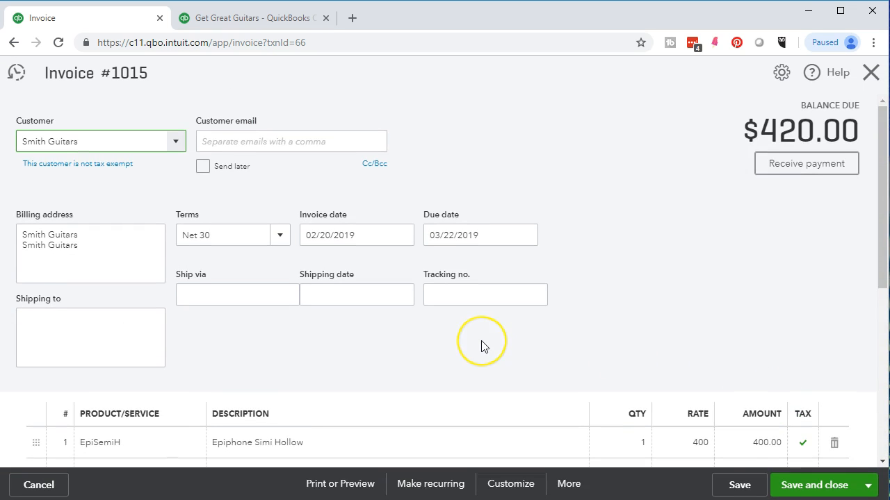
{"action": "scroll", "coordinate": [483, 344], "scroll_direction": "down", "scroll_amount": 3}
{"action": "scroll", "coordinate": [485, 346], "scroll_direction": "down", "scroll_amount": 2}
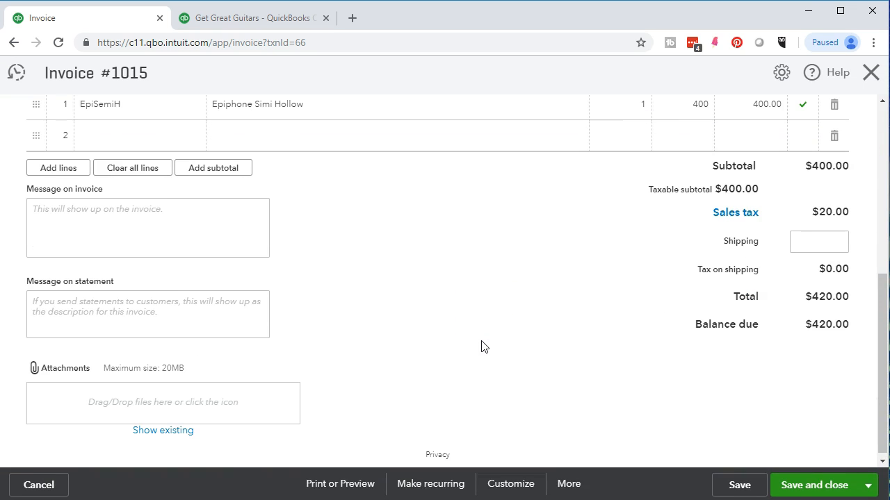
{"action": "scroll", "coordinate": [484, 346], "scroll_direction": "up", "scroll_amount": 1}
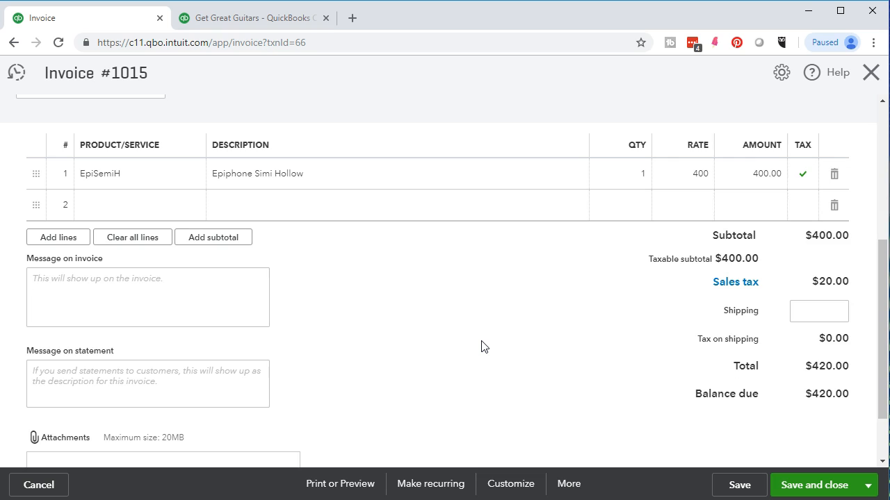
{"action": "scroll", "coordinate": [484, 346], "scroll_direction": "up", "scroll_amount": 1}
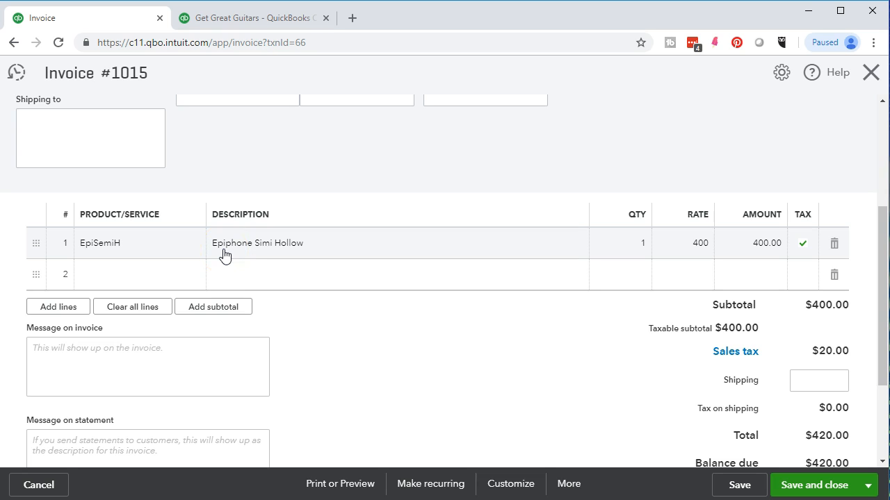
Step: Close the Smith Guitars invoice and go back from the Inventory transaction detail to the Balance Sheet summary
{"action": "scroll", "coordinate": [224, 254], "scroll_direction": "up", "scroll_amount": 3}
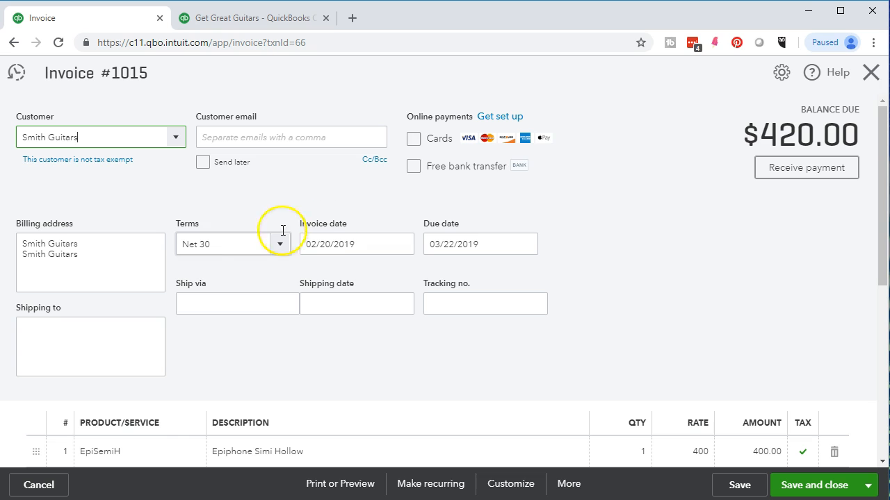
{"action": "left_click", "coordinate": [868, 77]}
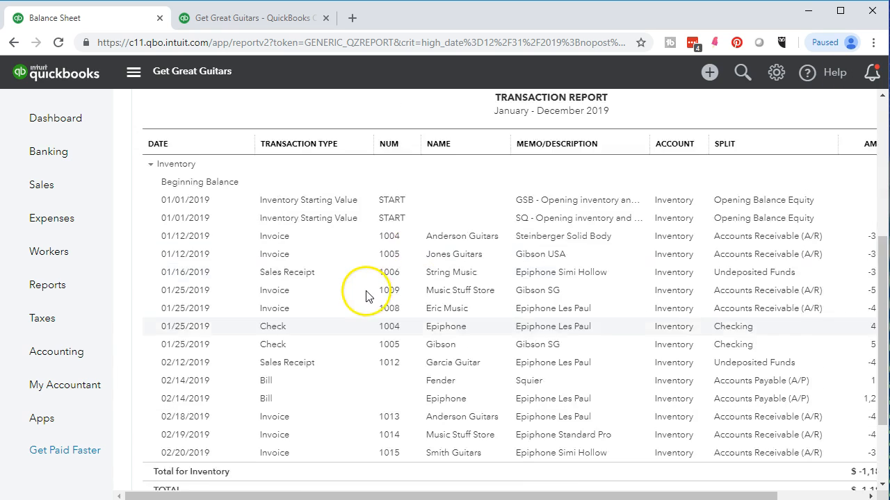
{"action": "scroll", "coordinate": [367, 295], "scroll_direction": "up", "scroll_amount": 4}
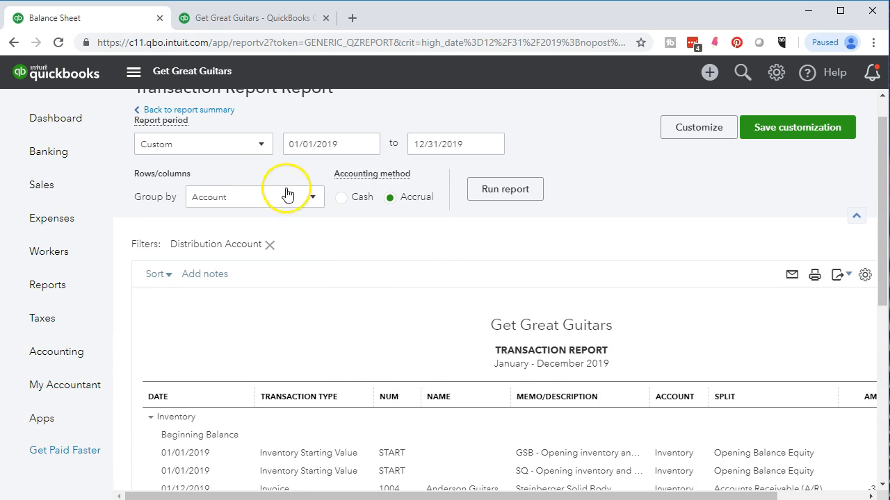
{"action": "left_click", "coordinate": [212, 110]}
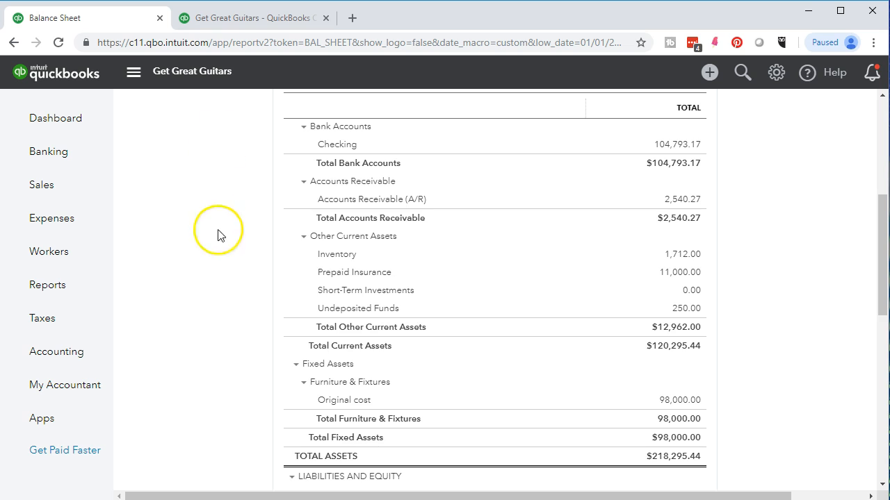
{"action": "scroll", "coordinate": [217, 235], "scroll_direction": "up", "scroll_amount": 5}
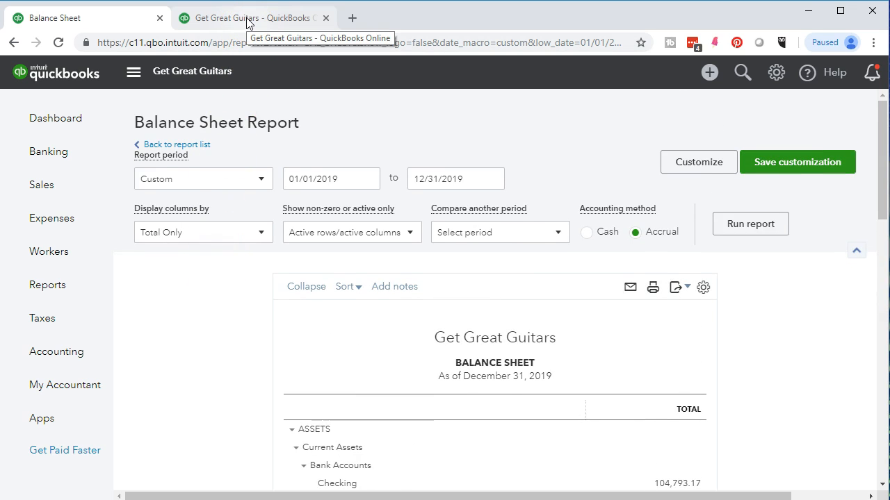
Step: Switch to the Profit and Loss report and examine the transaction detail behind the Cost of Goods Sold amount, including the running balance
{"action": "left_click", "coordinate": [248, 23]}
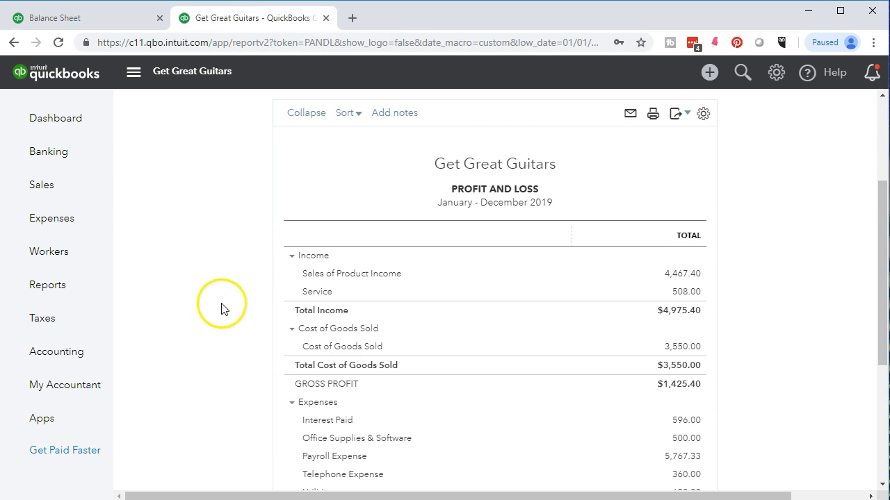
{"action": "scroll", "coordinate": [221, 308], "scroll_direction": "down", "scroll_amount": 1}
{"action": "scroll", "coordinate": [224, 311], "scroll_direction": "down", "scroll_amount": 2}
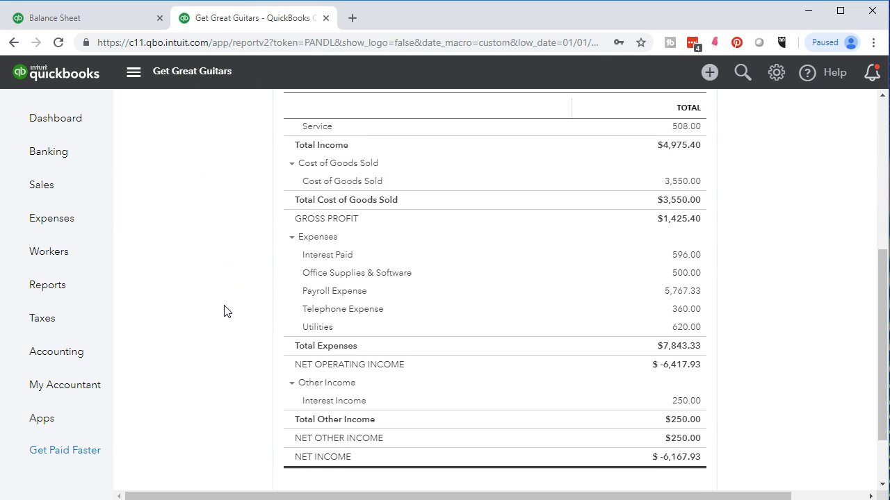
{"action": "left_click", "coordinate": [679, 182]}
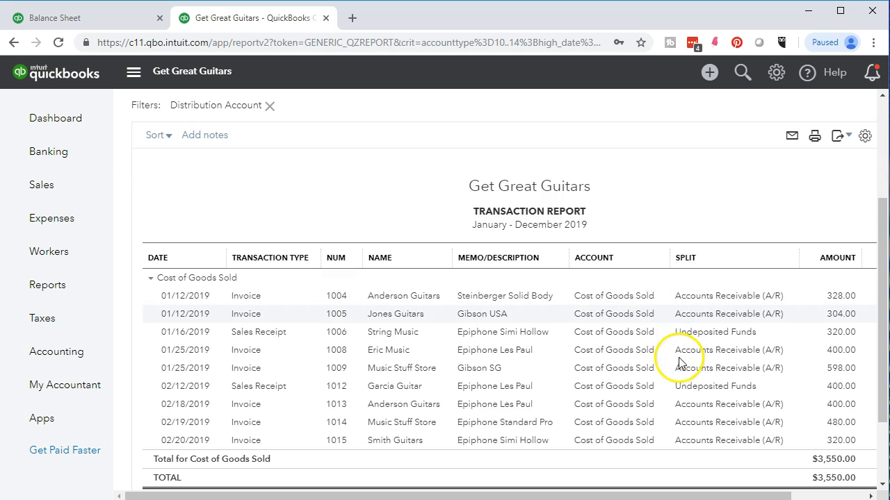
{"action": "left_click_drag", "start_coordinate": [734, 495], "coordinate": [770, 494]}
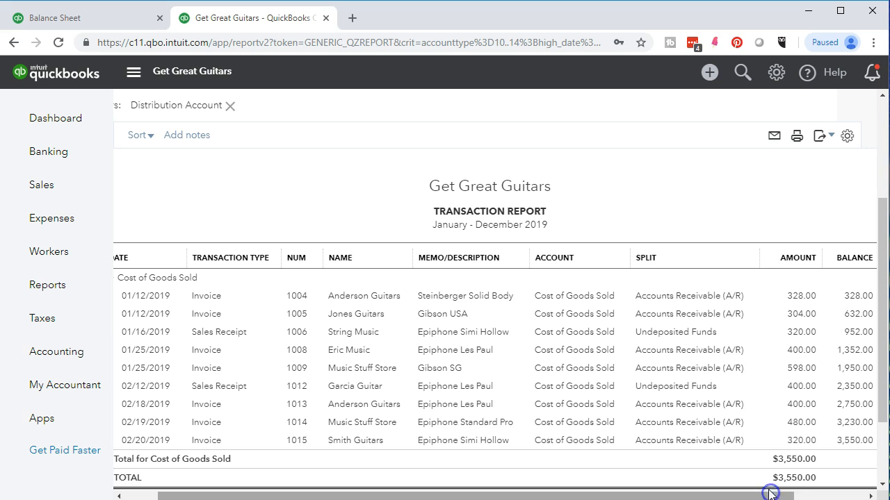
Step: Open the Smith Guitars invoice from the Cost of Goods Sold detail and review its Epiphone Simi Hollow line and amounts
{"action": "left_click", "coordinate": [793, 442]}
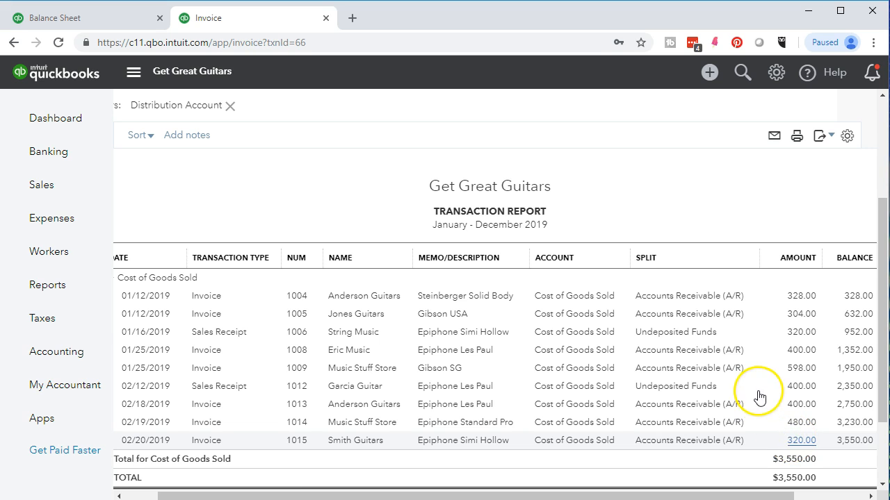
{"action": "scroll", "coordinate": [758, 394], "scroll_direction": "down", "scroll_amount": 3}
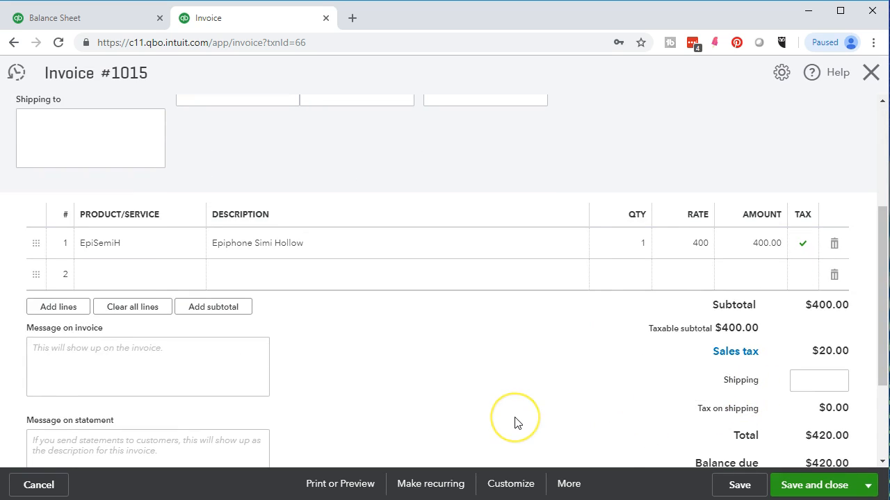
{"action": "scroll", "coordinate": [515, 423], "scroll_direction": "up", "scroll_amount": 3}
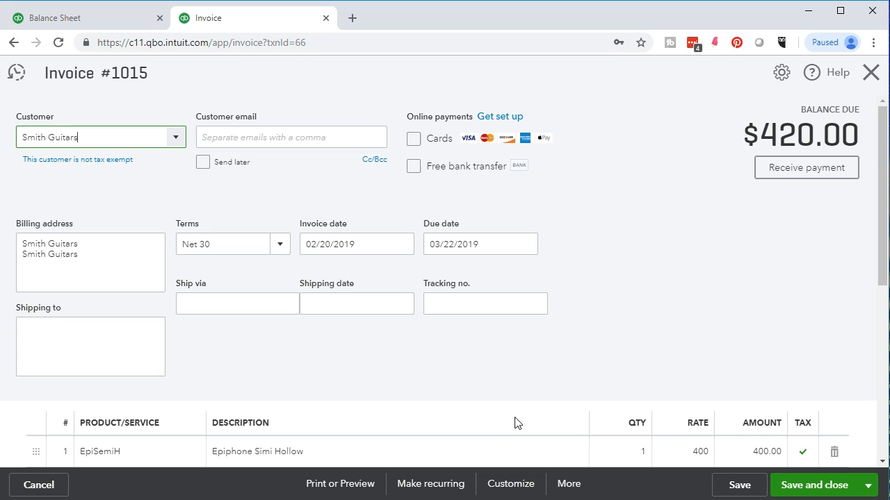
{"action": "scroll", "coordinate": [514, 423], "scroll_direction": "down", "scroll_amount": 1}
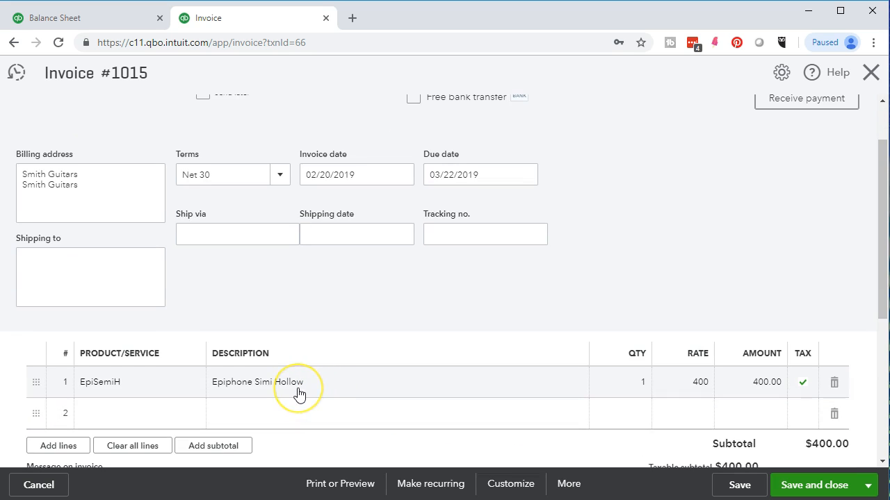